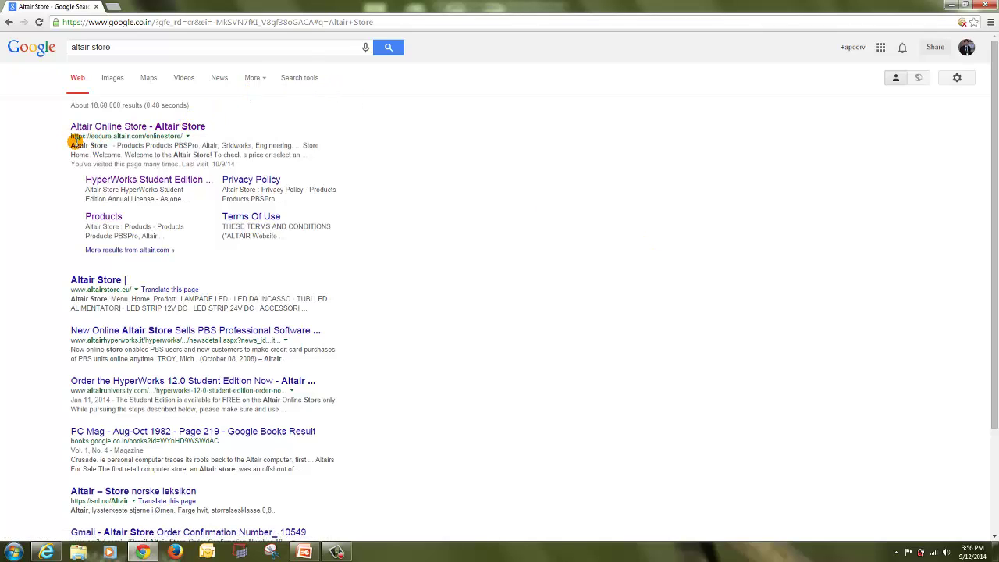
Open the Altair Online Store search result in a new tab and switch to it
{"action": "right_click", "coordinate": [107, 126]}
{"action": "left_click", "coordinate": [125, 132]}
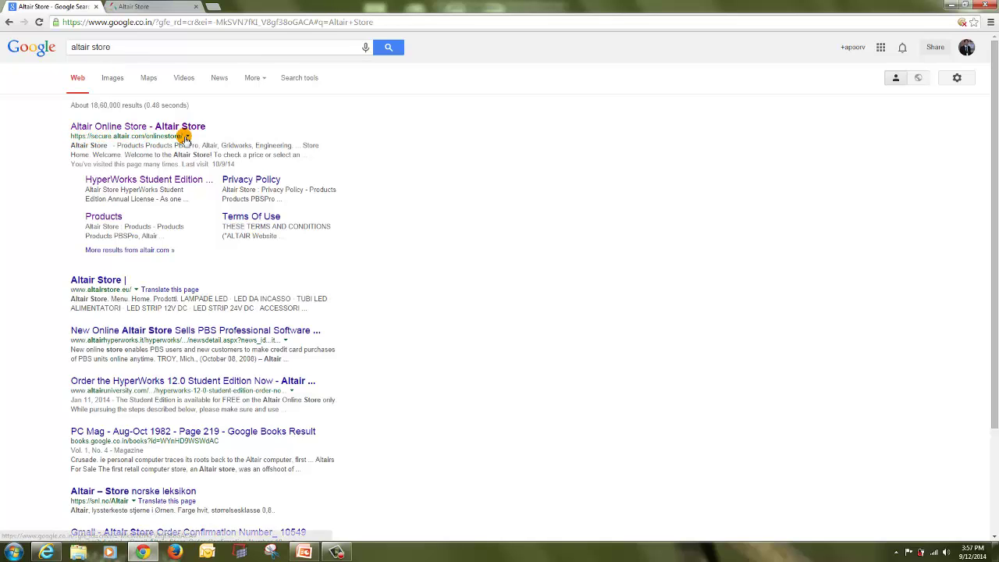
{"action": "left_click", "coordinate": [110, 125]}
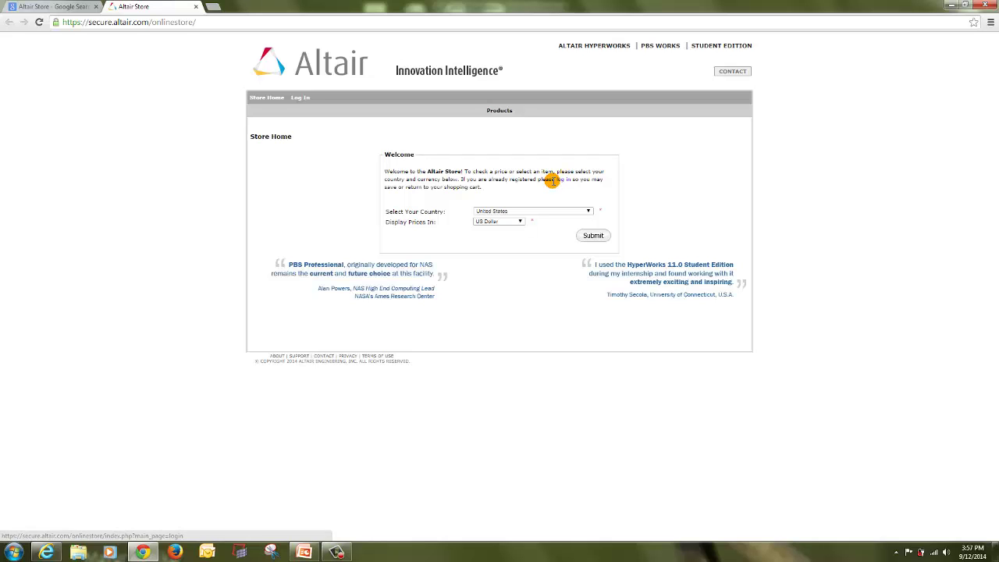
Go to the store login page and choose Create Account under New Customers
{"action": "left_click", "coordinate": [562, 182]}
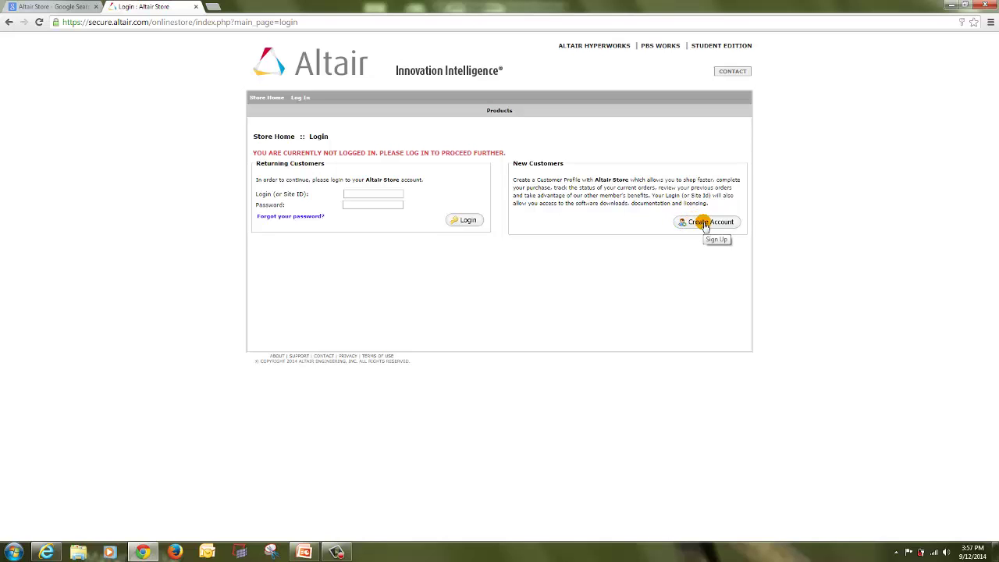
{"action": "left_click", "coordinate": [705, 223]}
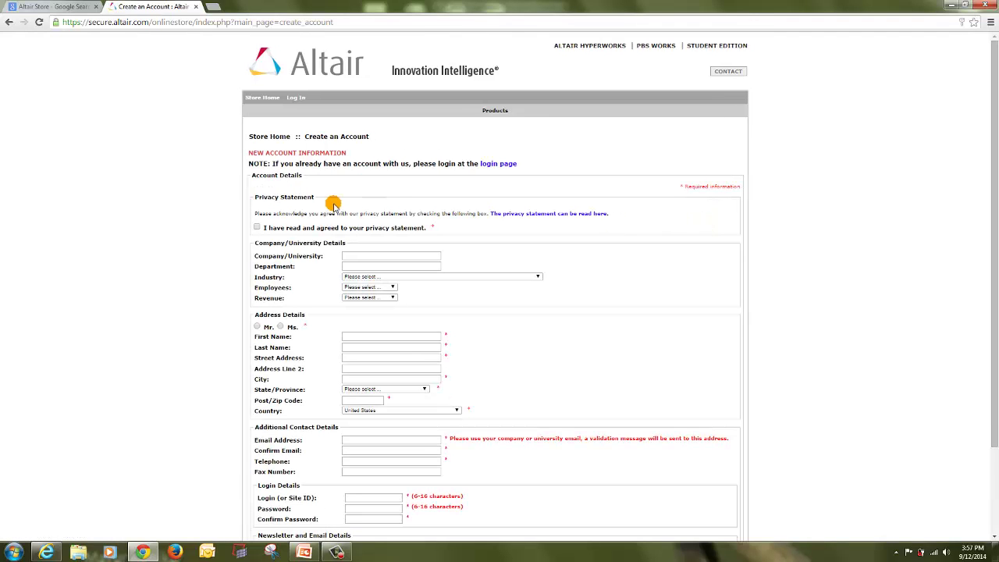
Accept the privacy statement, autofill company Altair, and enter department FE
{"action": "left_click", "coordinate": [257, 227]}
{"action": "left_click", "coordinate": [366, 251]}
{"action": "scroll", "coordinate": [508, 259], "scroll_direction": "down", "scroll_amount": 2}
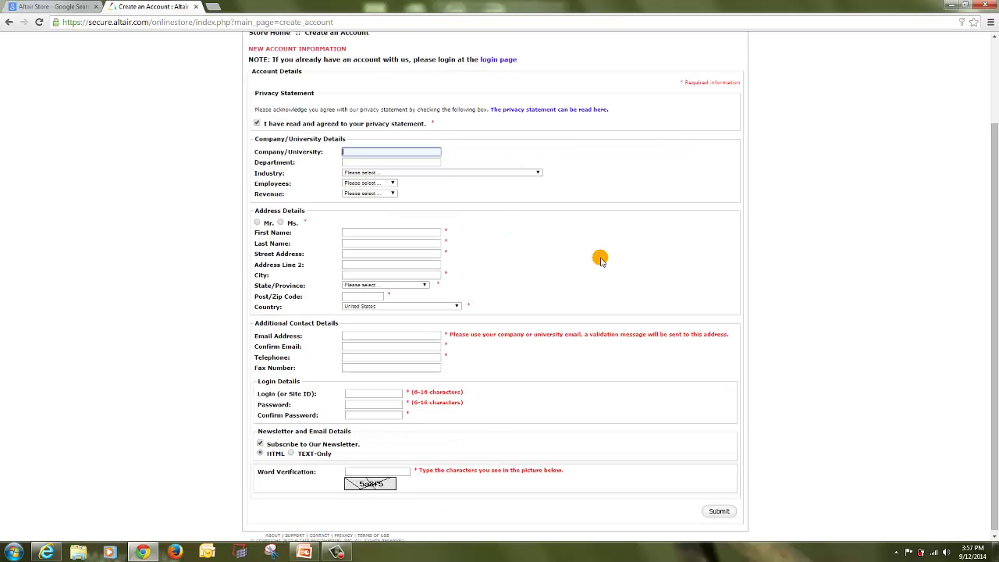
{"action": "type", "text": "Altai"}
{"action": "key", "text": "Down"}
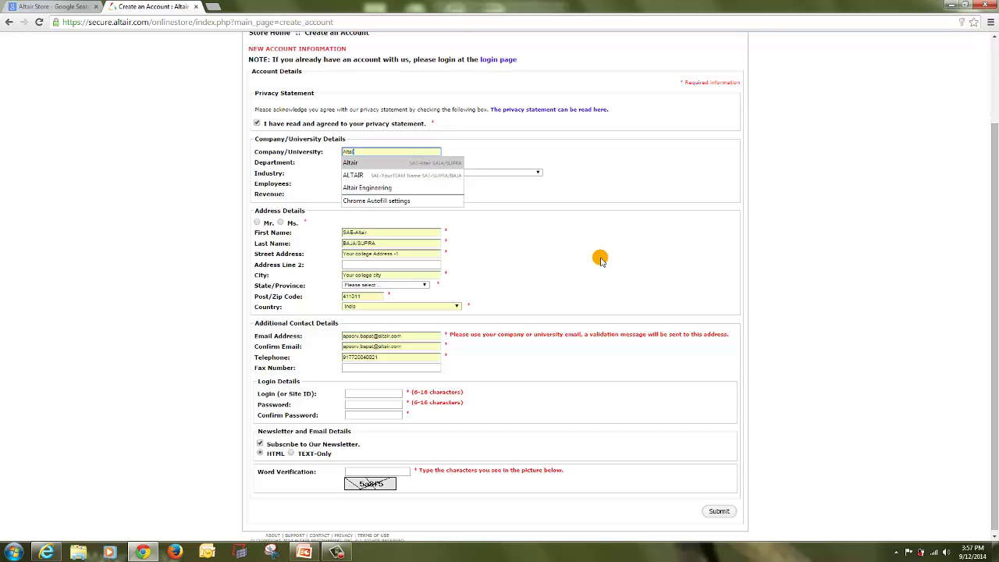
{"action": "key", "text": "Tab"}
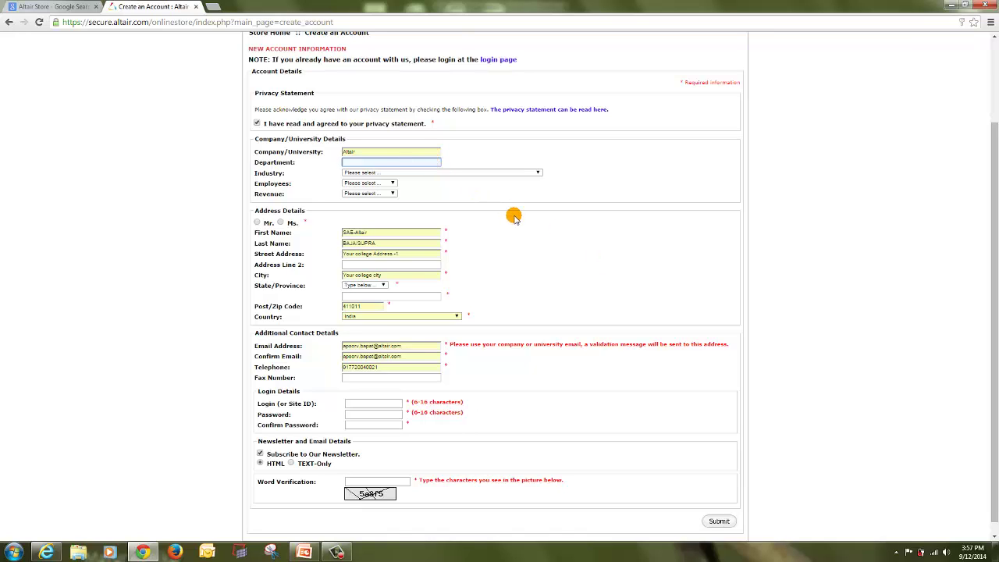
{"action": "type", "text": "FEA"}
Set industry Aircrafts + Rotorcrafts - Engines, 11–100 employees, revenue under $100 M, title Mr
{"action": "left_click", "coordinate": [430, 172]}
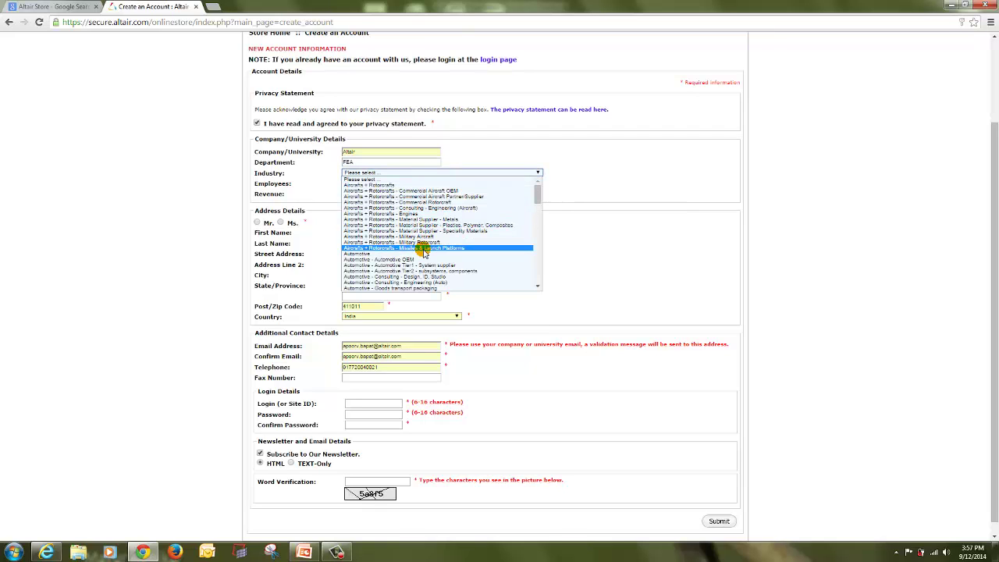
{"action": "left_click", "coordinate": [394, 214]}
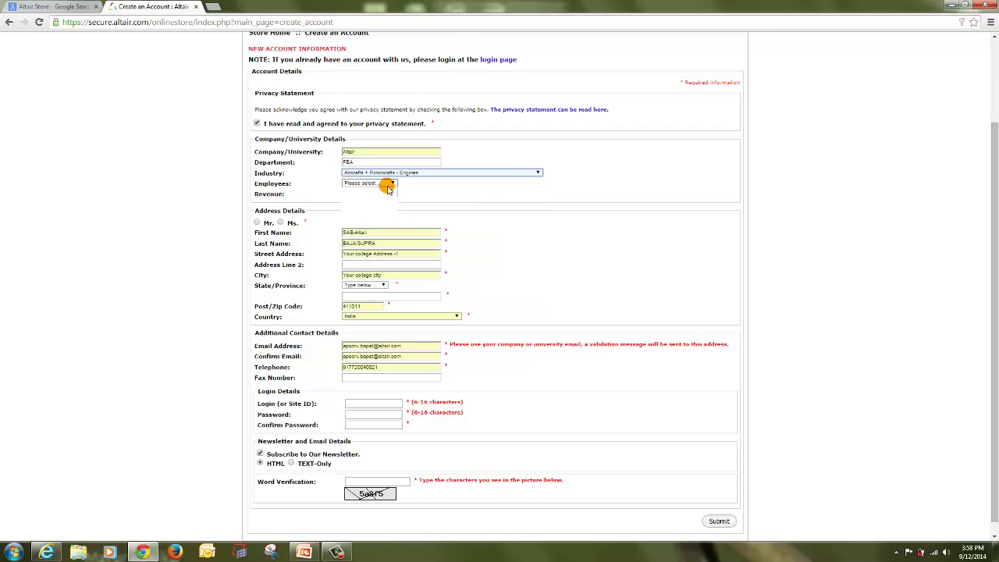
{"action": "left_click", "coordinate": [390, 185]}
{"action": "left_click", "coordinate": [382, 204]}
{"action": "left_click", "coordinate": [386, 204]}
{"action": "left_click", "coordinate": [257, 222]}
Replace the first name, set last name Bapat, and enter the street address
{"action": "triple_click", "coordinate": [383, 232]}
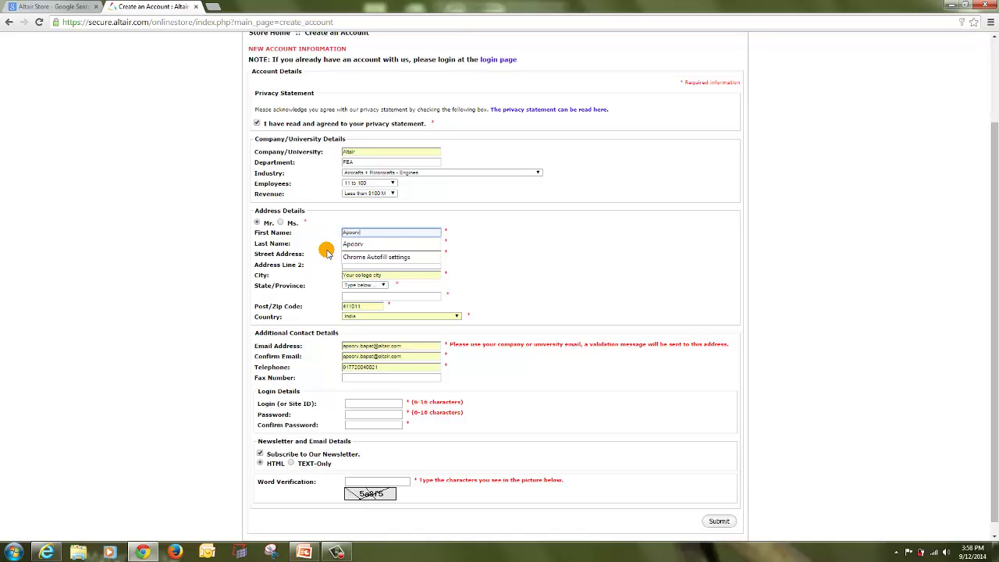
{"action": "key", "text": "Tab"}
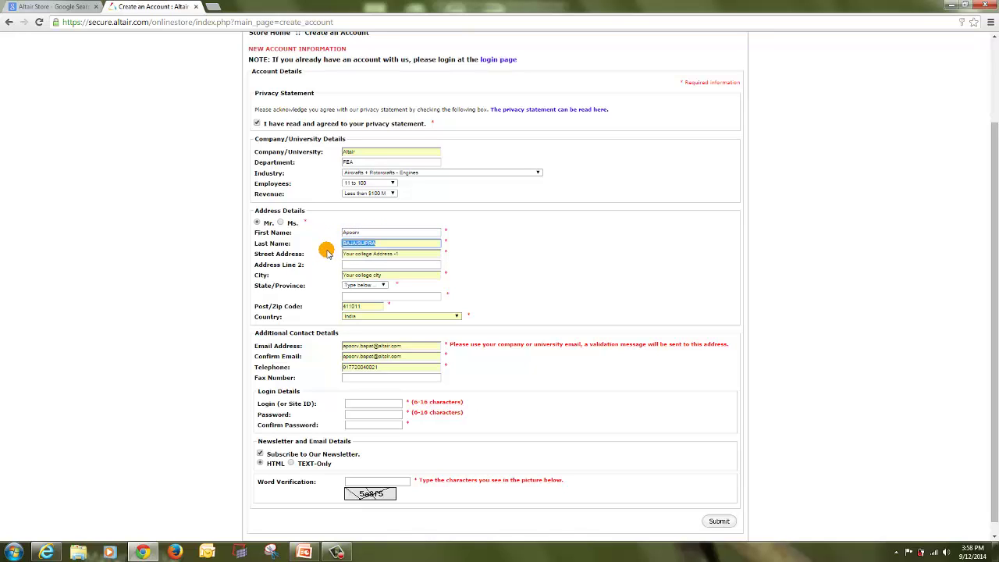
{"action": "key", "text": "Down"}
{"action": "key", "text": "Tab"}
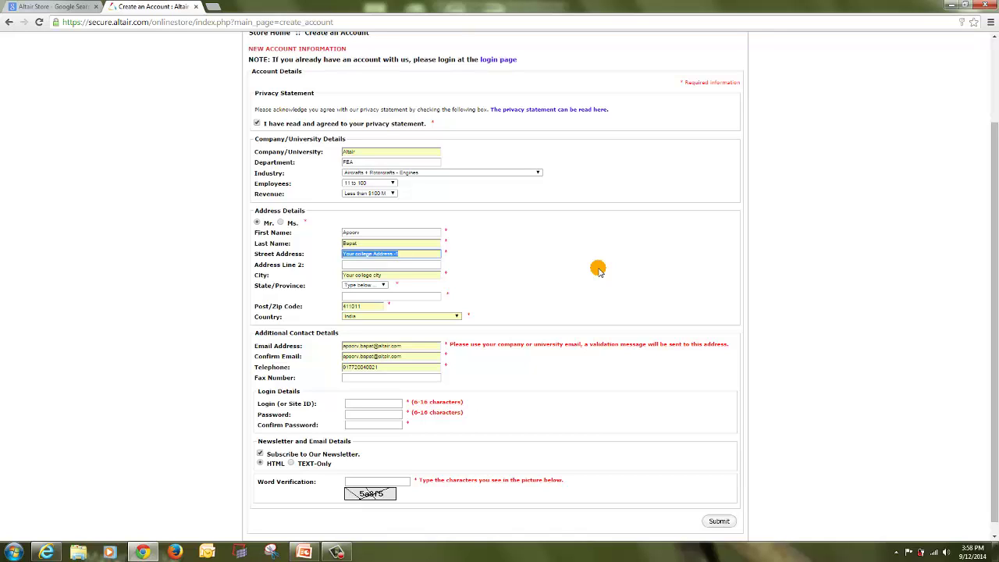
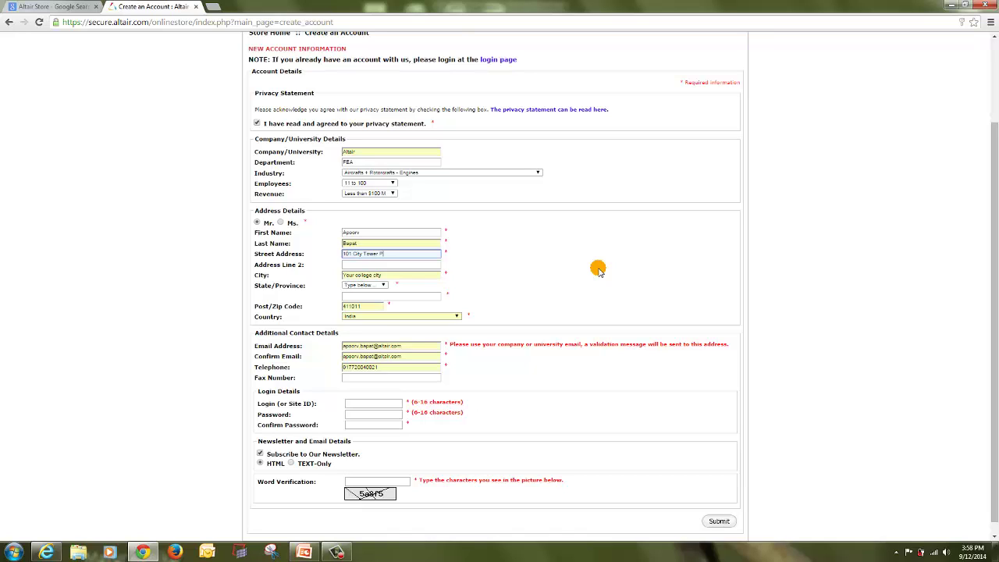
Set the city to Pune and keep India as the country
{"action": "left_click_drag", "start_coordinate": [386, 273], "coordinate": [317, 271]}
{"action": "type", "text": "Pu"}
{"action": "key", "text": "Tab"}
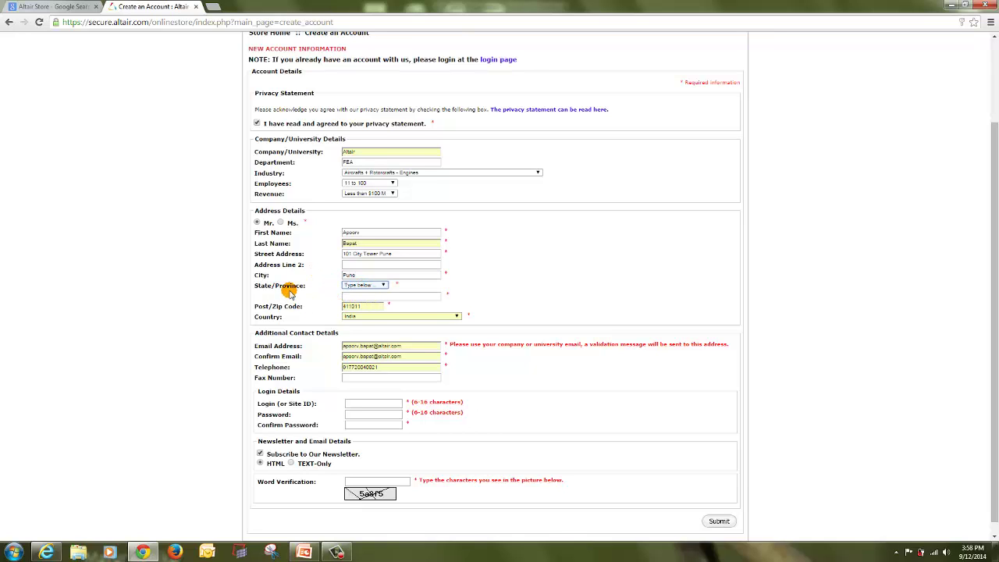
{"action": "left_click", "coordinate": [360, 316]}
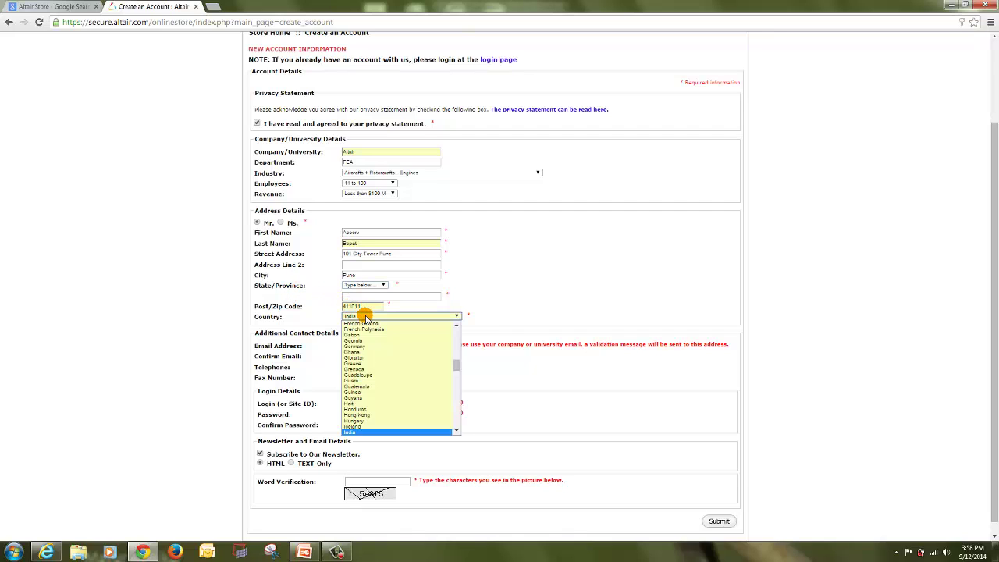
{"action": "left_click", "coordinate": [358, 433]}
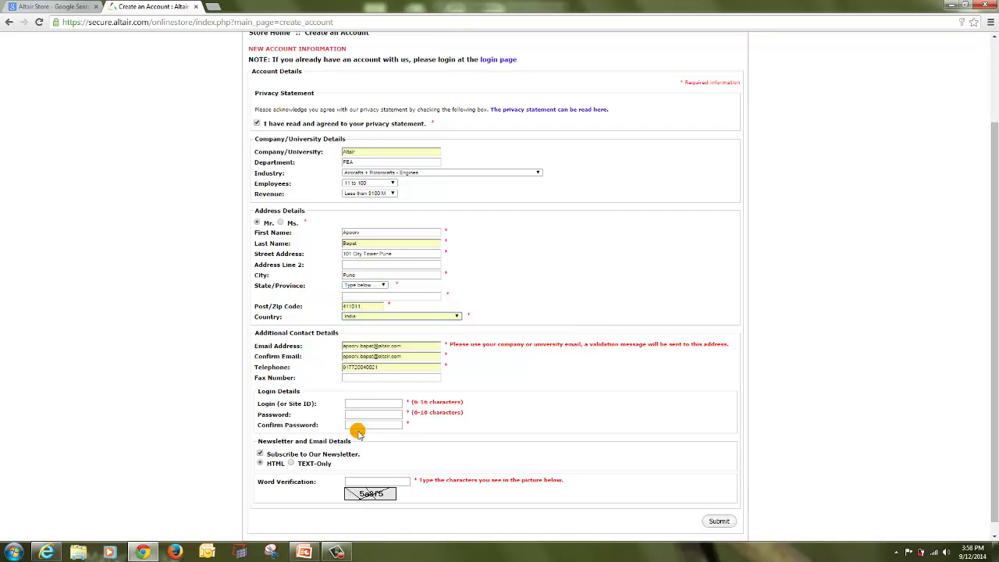
Set the state to Maharashtra and the postcode to 411001
{"action": "left_click", "coordinate": [364, 296]}
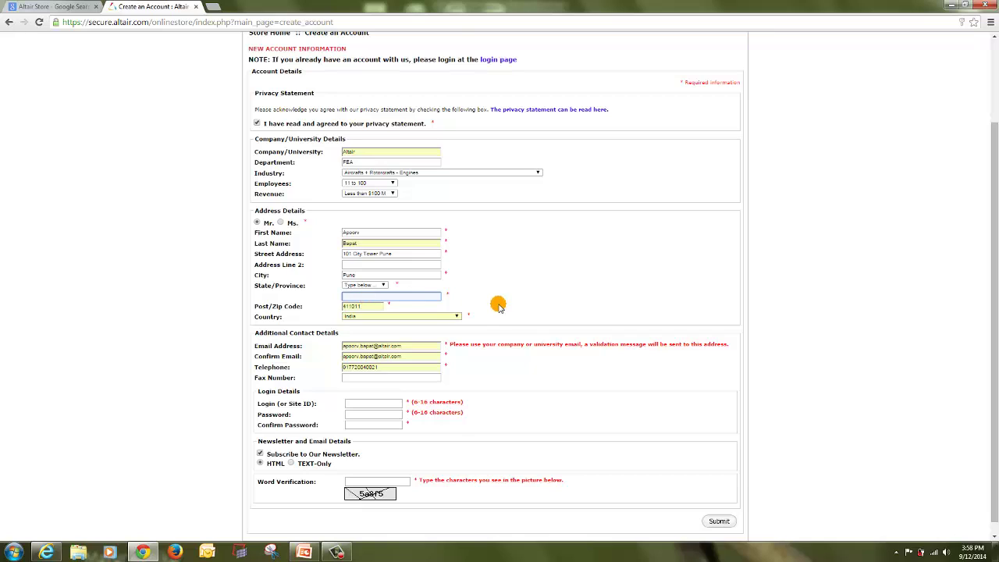
{"action": "type", "text": "mah"}
{"action": "key", "text": "Down"}
{"action": "key", "text": "Tab"}
{"action": "type", "text": "41101"}
{"action": "key", "text": "BackSpace"}
{"action": "type", "text": "1"}
{"action": "key", "text": "BackSpace"}
{"action": "type", "text": "01"}
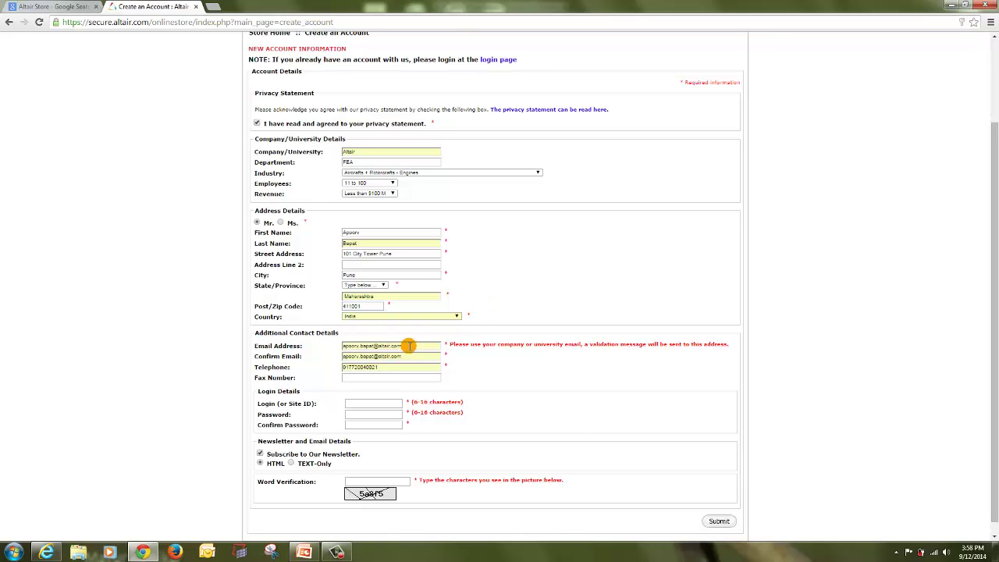
{"action": "left_click_drag", "start_coordinate": [400, 345], "coordinate": [338, 347]}
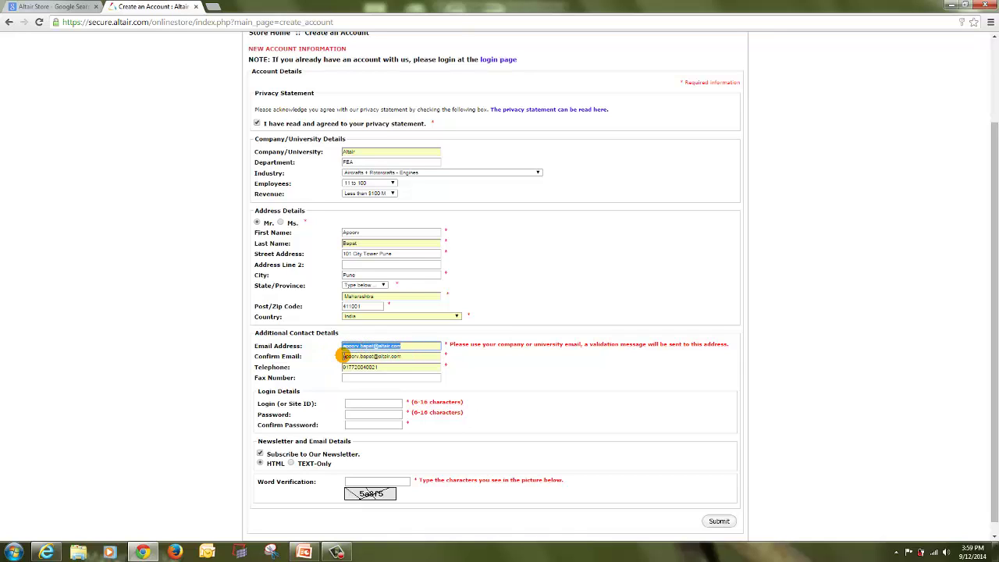
Strip the leading 91 country code from the telephone number
{"action": "left_click_drag", "start_coordinate": [343, 355], "coordinate": [405, 356]}
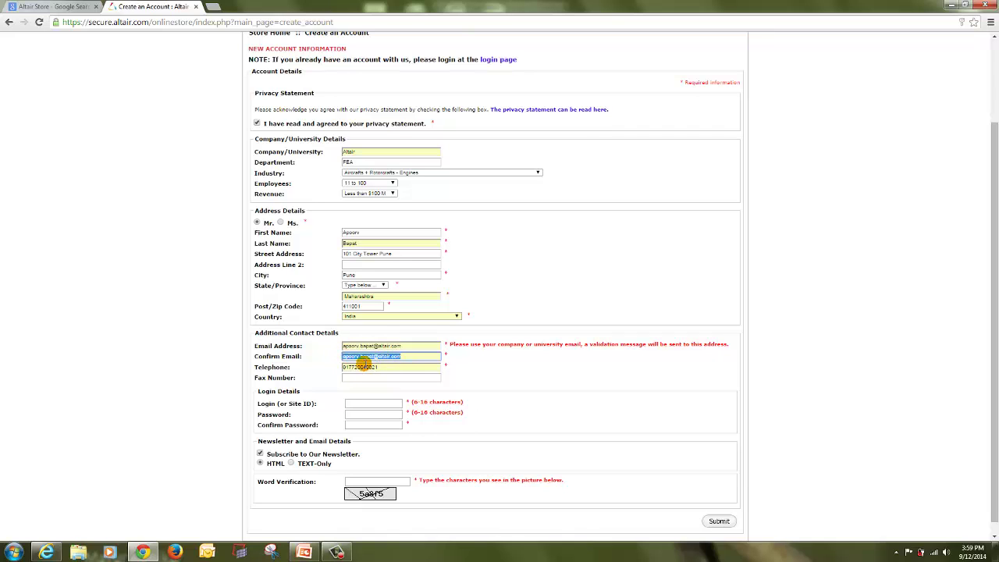
{"action": "left_click_drag", "start_coordinate": [344, 366], "coordinate": [378, 367]}
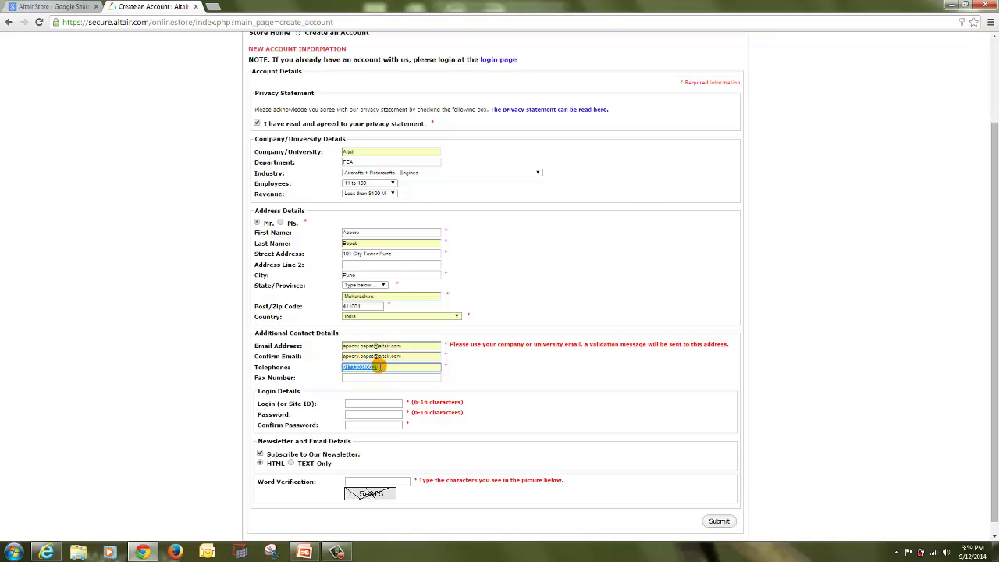
{"action": "left_click", "coordinate": [419, 318]}
{"action": "left_click", "coordinate": [343, 367]}
{"action": "key", "text": "Delete"}
{"action": "key", "text": "Delete"}
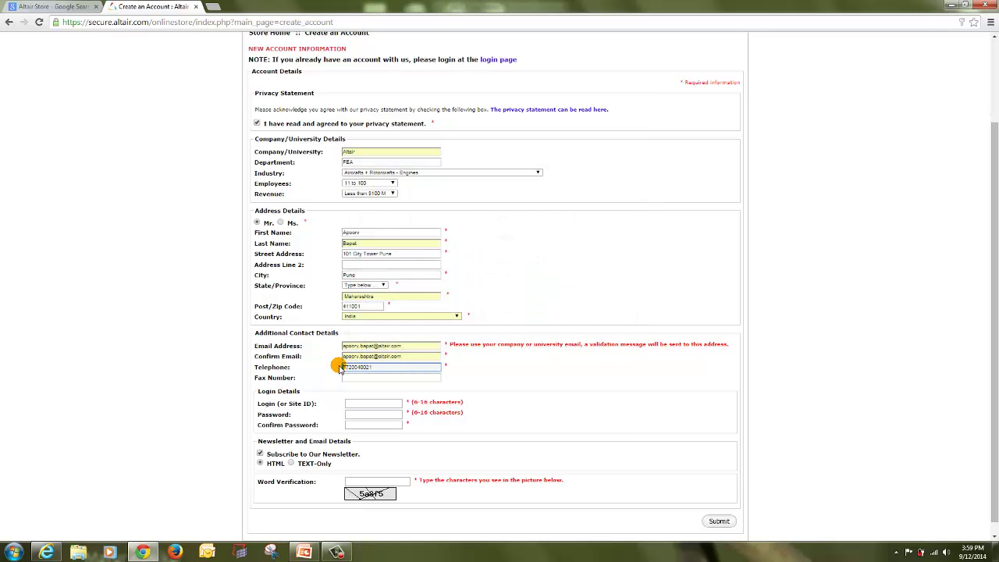
{"action": "left_click", "coordinate": [344, 377]}
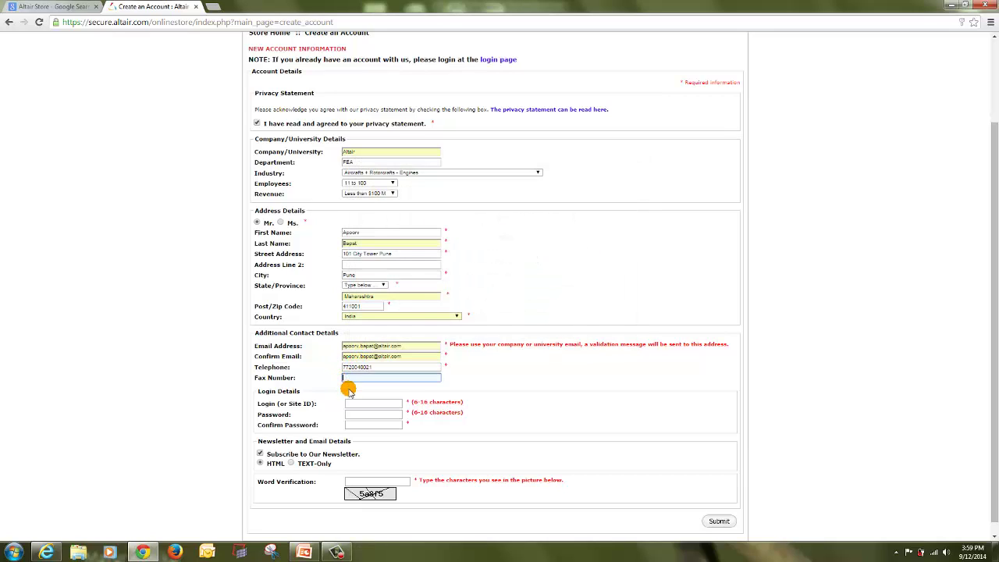
{"action": "left_click", "coordinate": [364, 402]}
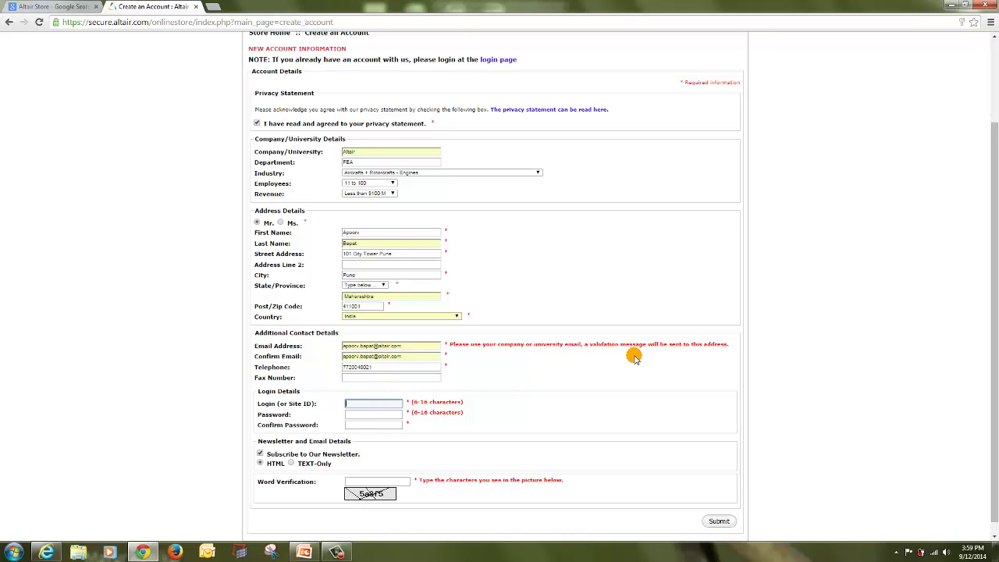
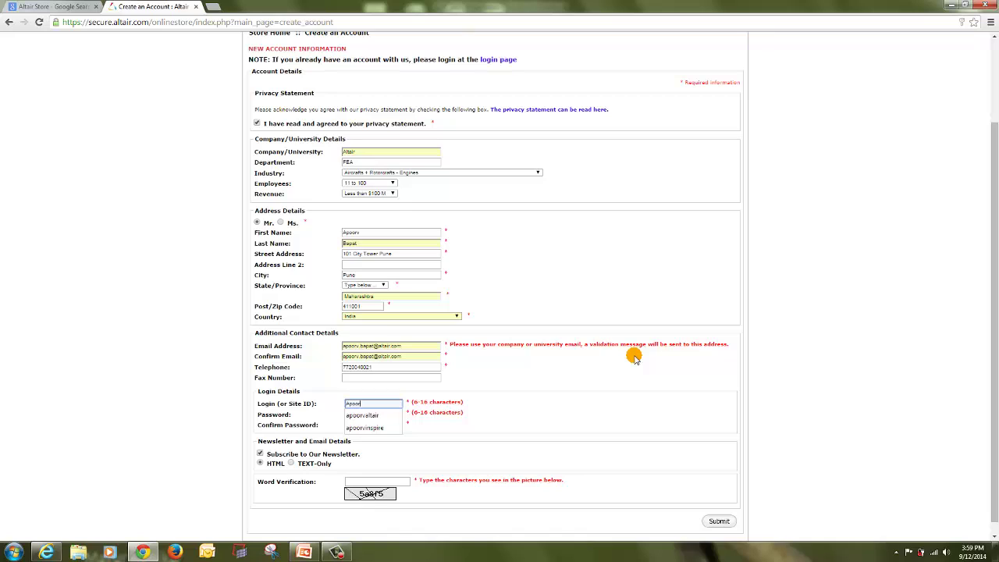
{"action": "key", "text": "BackSpace"}
{"action": "key", "text": "BackSpace"}
{"action": "key", "text": "BackSpace"}
{"action": "key", "text": "BackSpace"}
{"action": "key", "text": "BackSpace"}
{"action": "key", "text": "BackSpace"}
{"action": "key", "text": "BackSpace"}
{"action": "key", "text": "BackSpace"}
{"action": "key", "text": "BackSpace"}
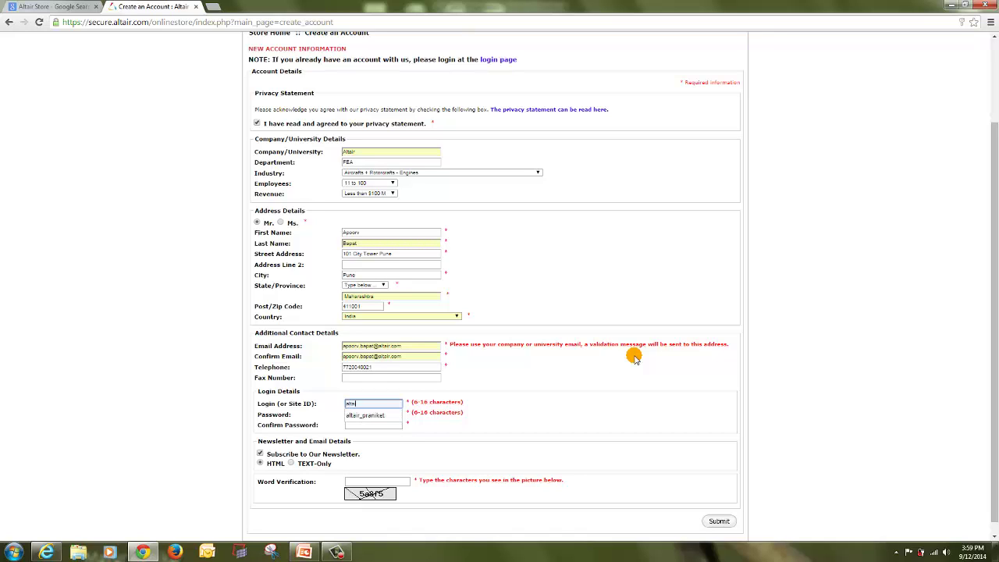
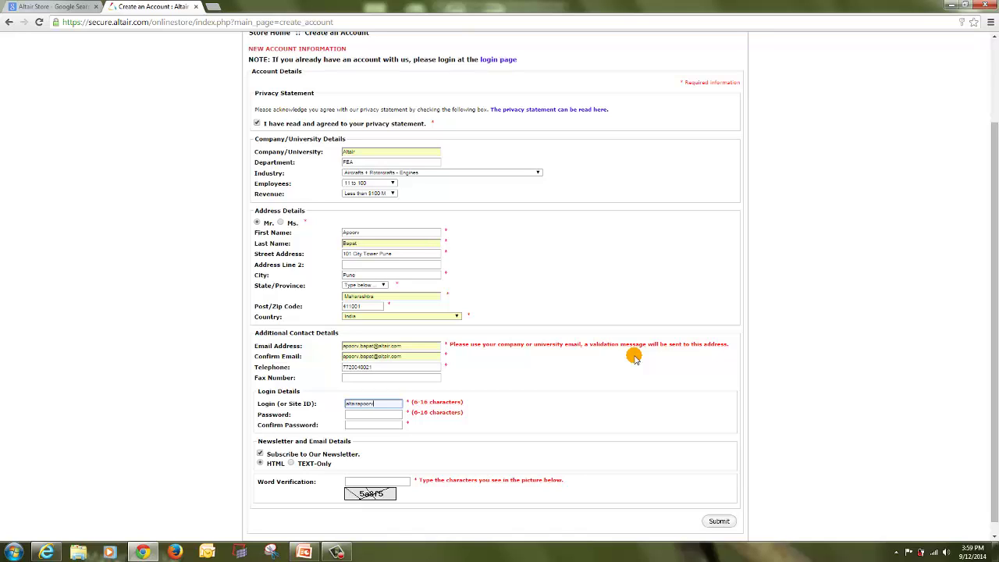
{"action": "key", "text": "Tab"}
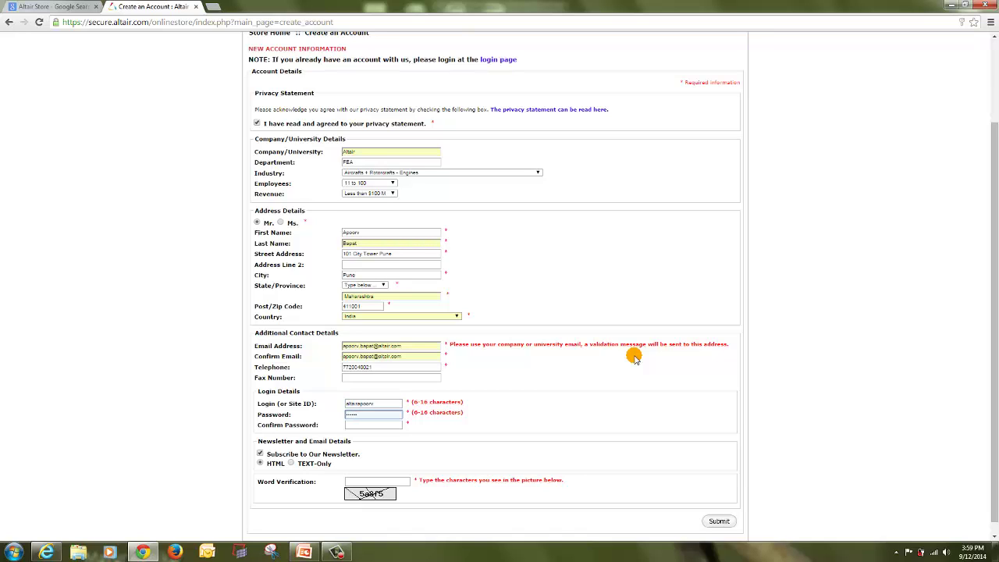
{"action": "key", "text": "Tab"}
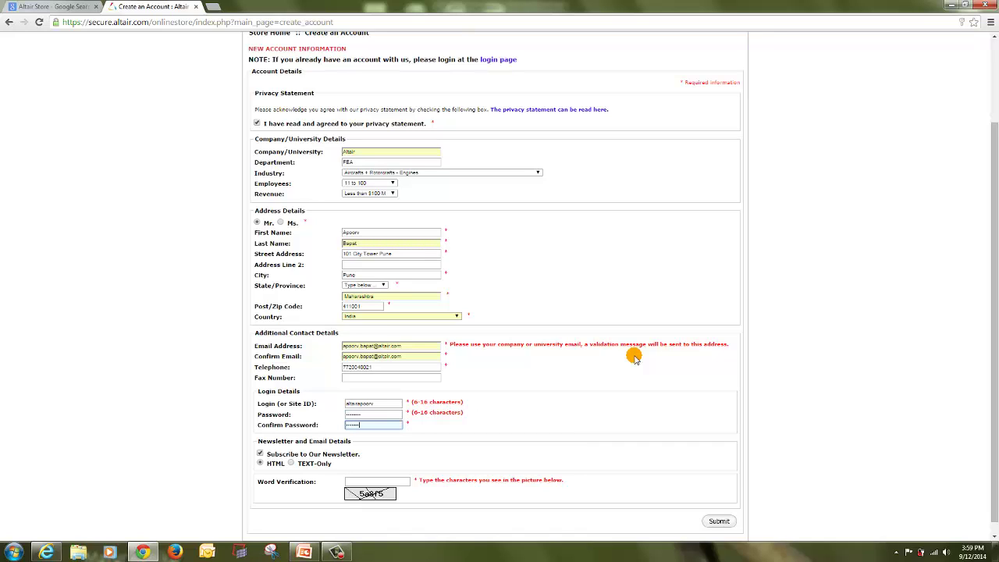
Enter the word verification characters and submit the registration form
{"action": "left_click", "coordinate": [397, 479]}
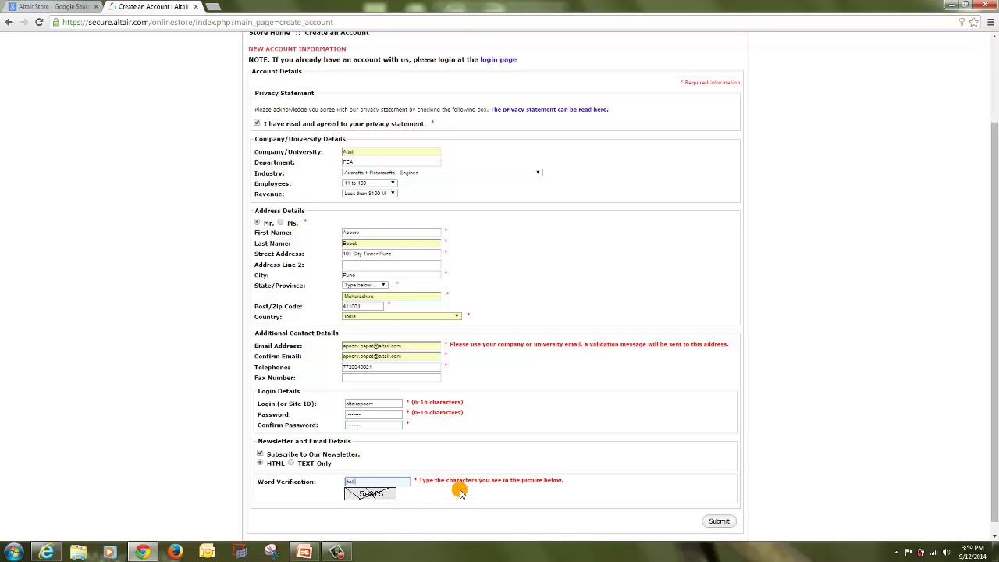
{"action": "type", "text": "h5"}
{"action": "left_click", "coordinate": [718, 521]}
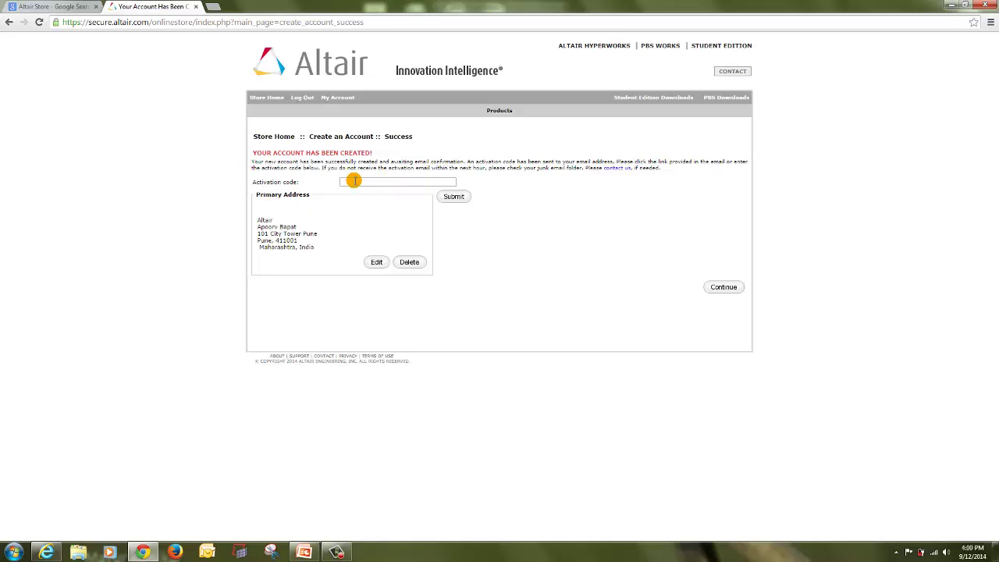
Copy the activation code from the Outlook activation email and return to Chrome
{"action": "key", "text": "alt+Tab"}
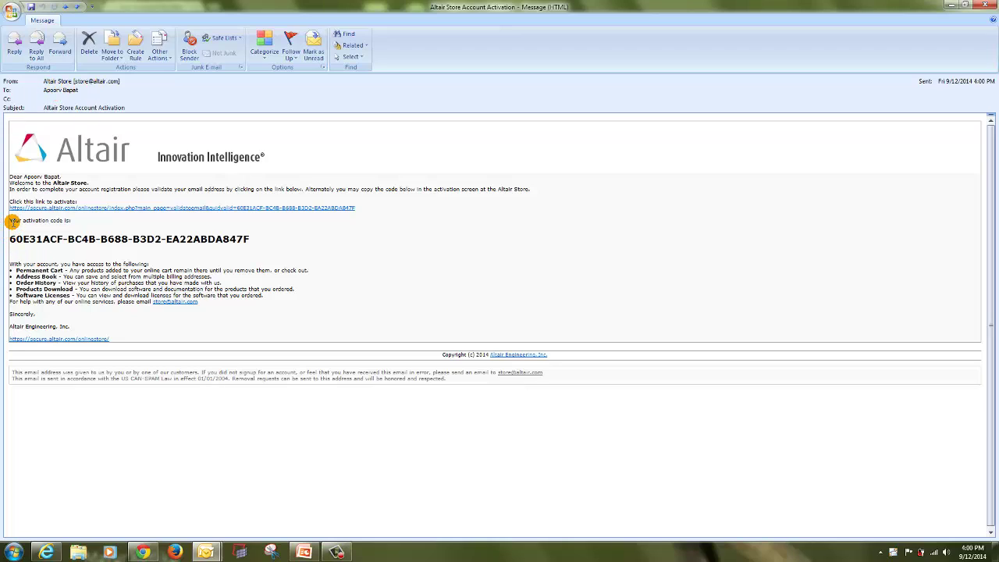
{"action": "left_click_drag", "start_coordinate": [11, 239], "coordinate": [248, 239]}
{"action": "key", "text": "ctrl+c"}
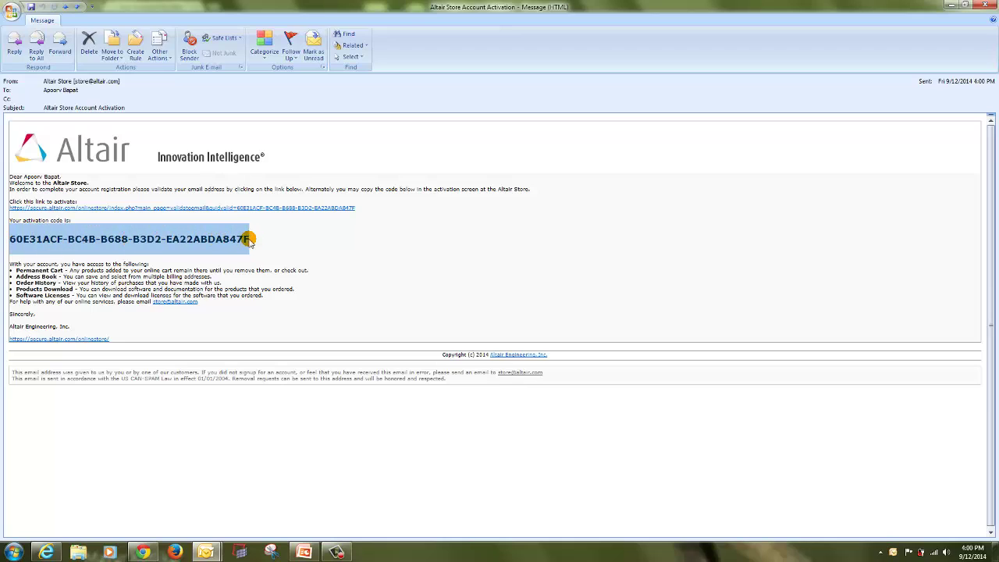
{"action": "left_click", "coordinate": [143, 551]}
Paste the emailed activation code into the Activation code field and submit it
{"action": "left_click", "coordinate": [381, 181]}
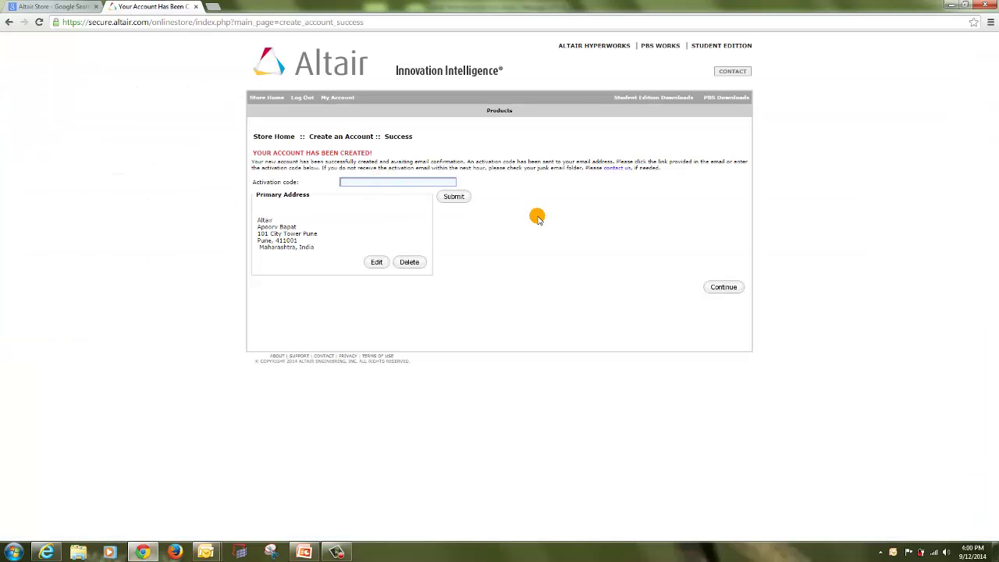
{"action": "key", "text": "ctrl+v"}
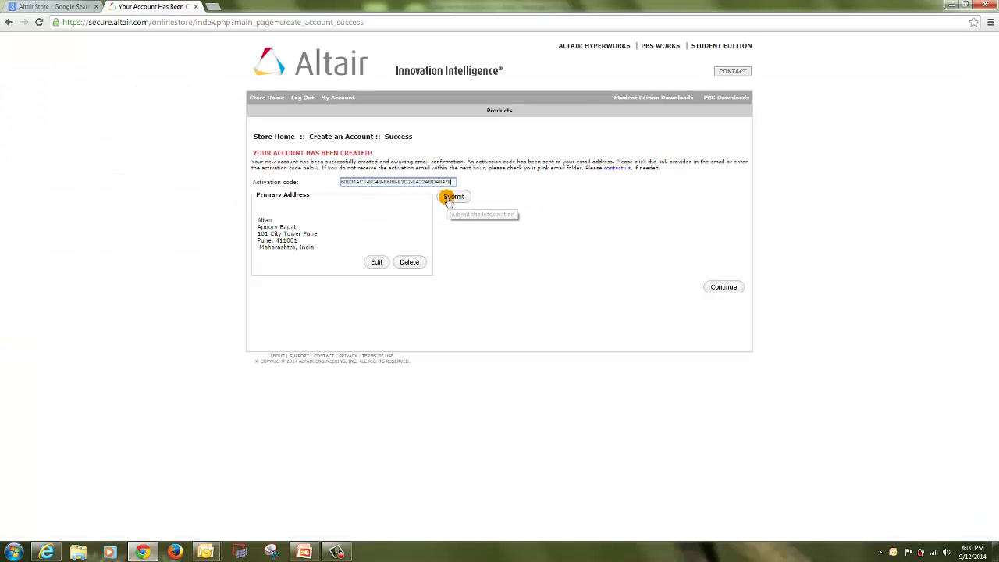
{"action": "left_click", "coordinate": [450, 199]}
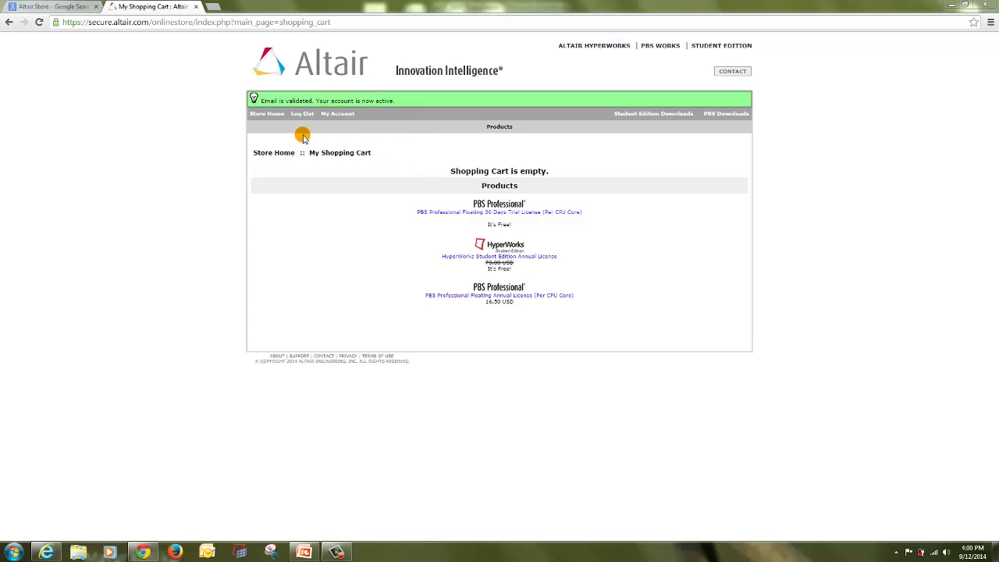
Navigate from Store Home through the cart link to the HyperWorks Student Edition Annual License page
{"action": "left_click", "coordinate": [263, 115]}
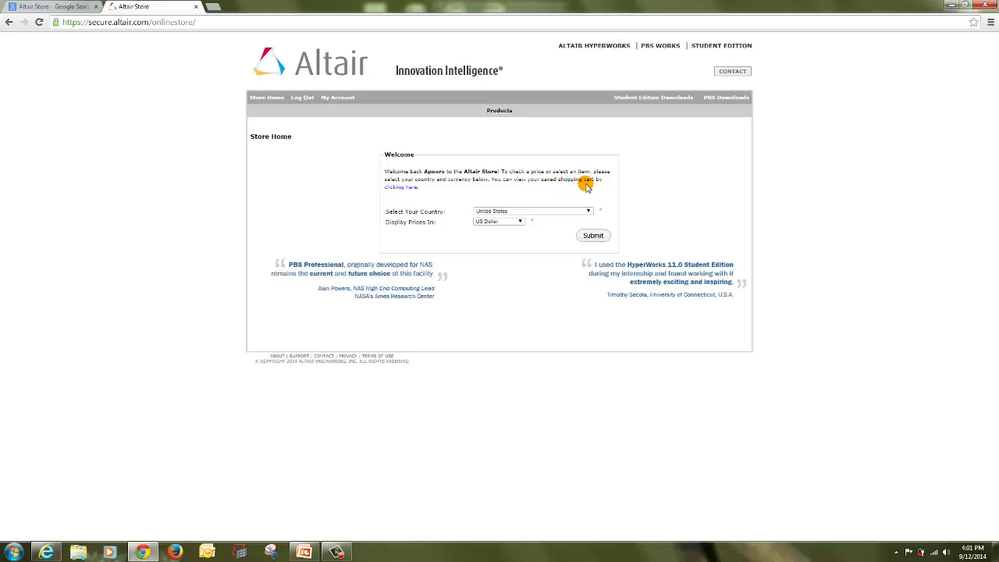
{"action": "left_click", "coordinate": [413, 188]}
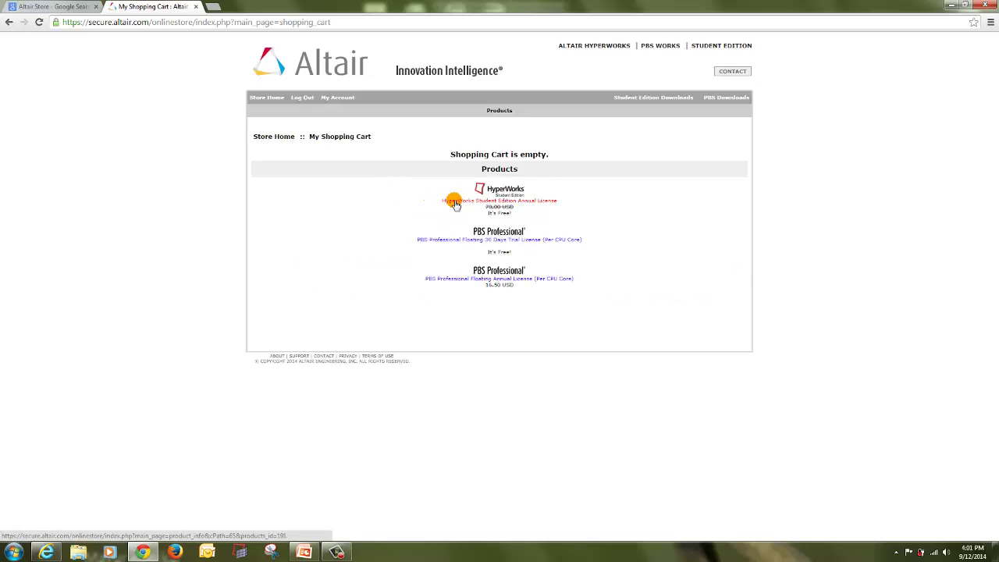
{"action": "left_click", "coordinate": [524, 203]}
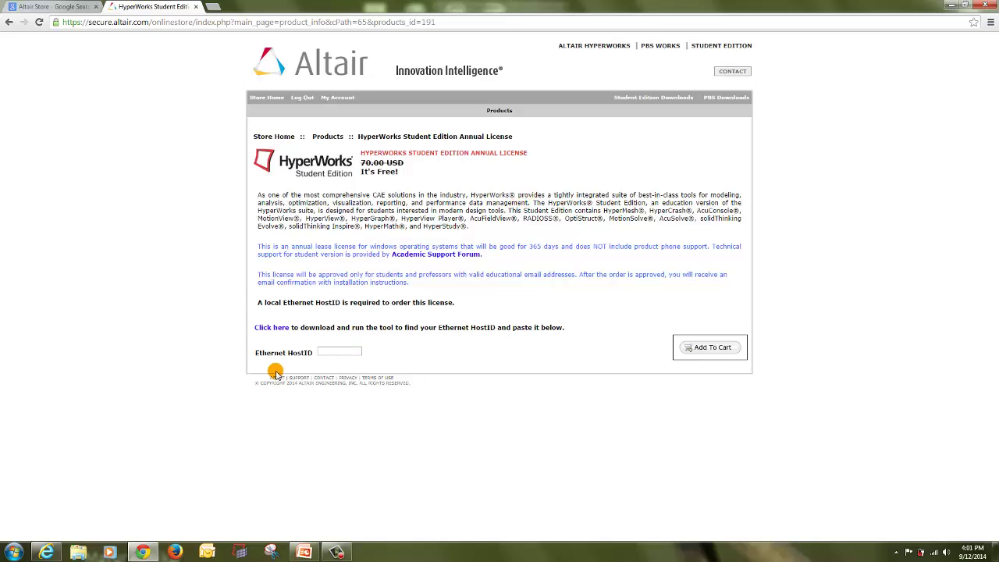
{"action": "left_click", "coordinate": [351, 352]}
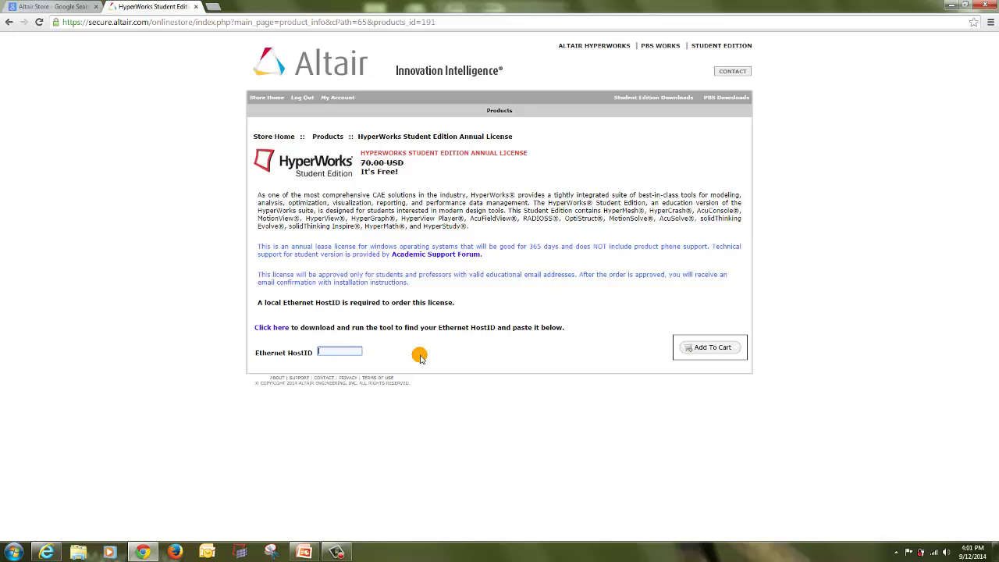
Launch Command Prompt from Run and change into the Desktop folder
{"action": "key", "text": "super+r"}
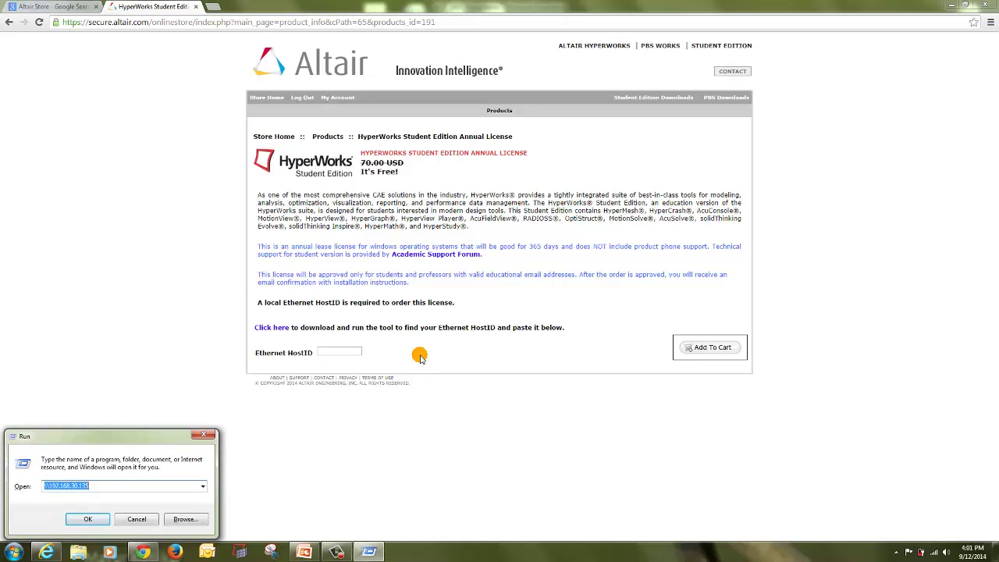
{"action": "type", "text": "cmd"}
{"action": "key", "text": "Return"}
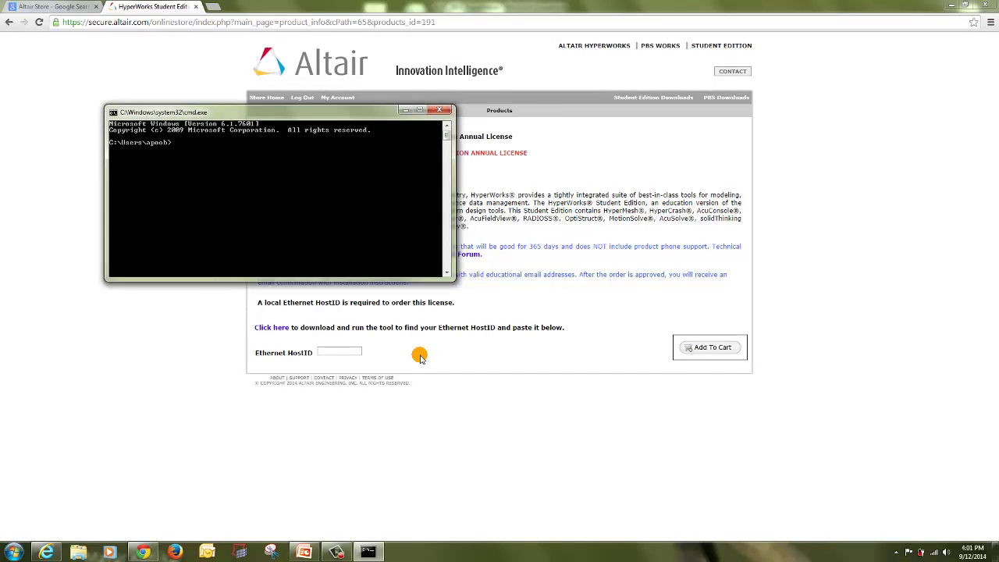
{"action": "mouse_move", "coordinate": [336, 114]}
{"action": "left_mouse_down"}
{"action": "mouse_move", "coordinate": [844, 131]}
{"action": "mouse_move", "coordinate": [836, 128]}
{"action": "left_mouse_up"}
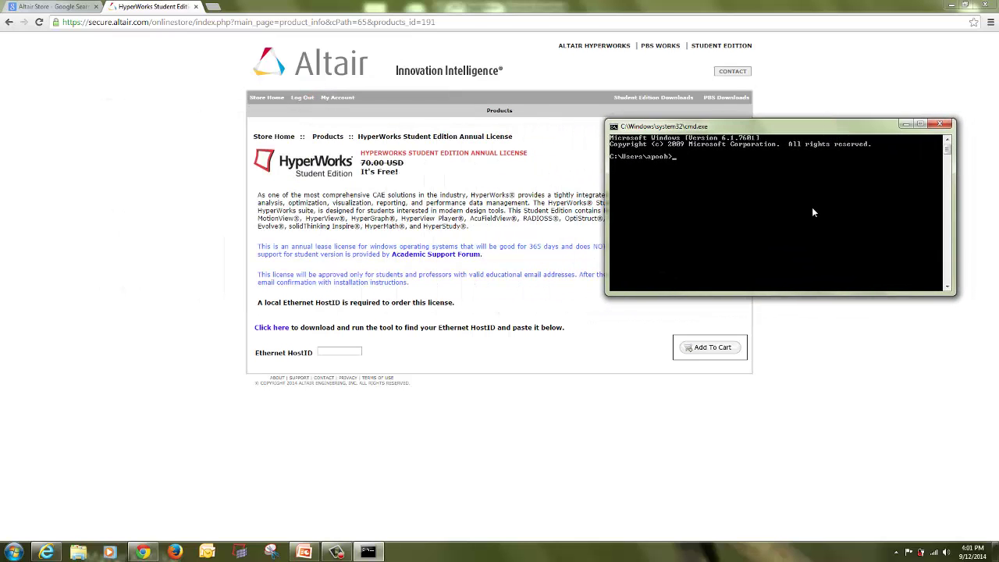
{"action": "type", "text": "cd desktop"}
{"action": "key", "text": "Return"}
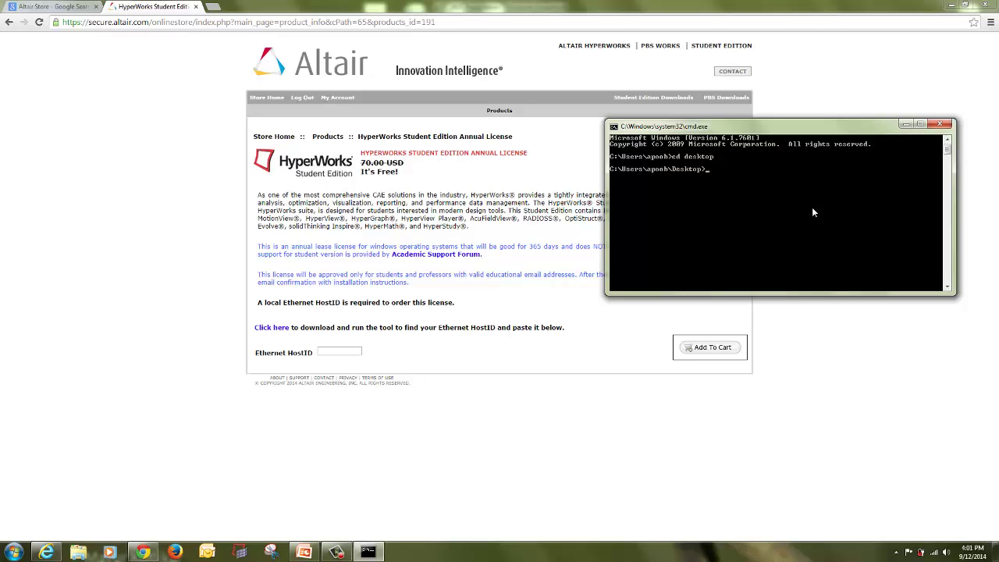
Save the ipconfig /all output to apoo.txt on the desktop
{"action": "type", "text": "ipc"}
{"action": "type", "text": "onfig/all"}
{"action": "type", "text": " <"}
{"action": "type", "text": " Apoorv.txt"}
{"action": "key", "text": "Return"}
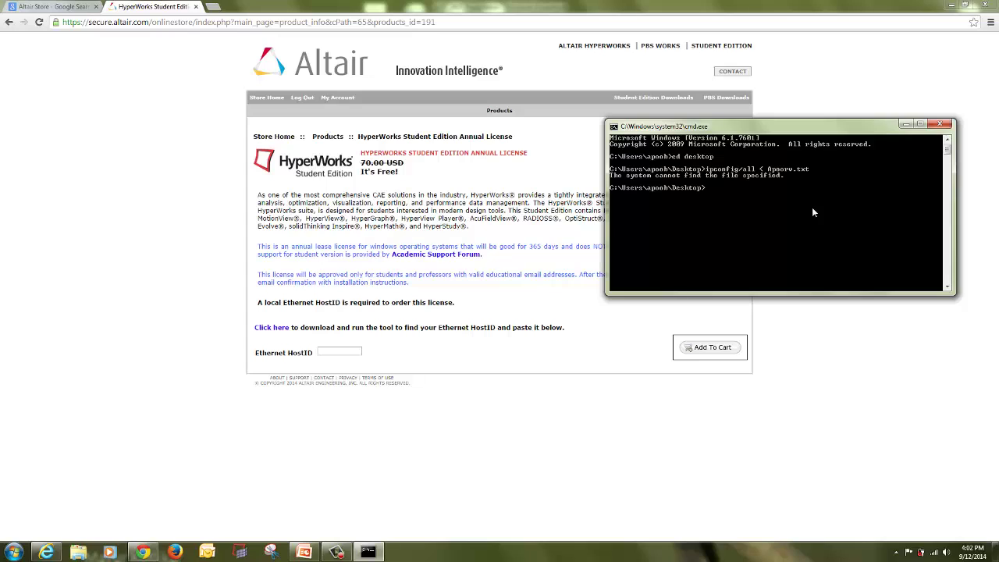
{"action": "type", "text": "ip"}
{"action": "type", "text": "p"}
{"action": "type", "text": "on"}
{"action": "type", "text": "fig/al"}
{"action": "type", "text": ">"}
{"action": "type", "text": "apoo"}
{"action": "type", "text": ".txt"}
{"action": "key", "text": "Return"}
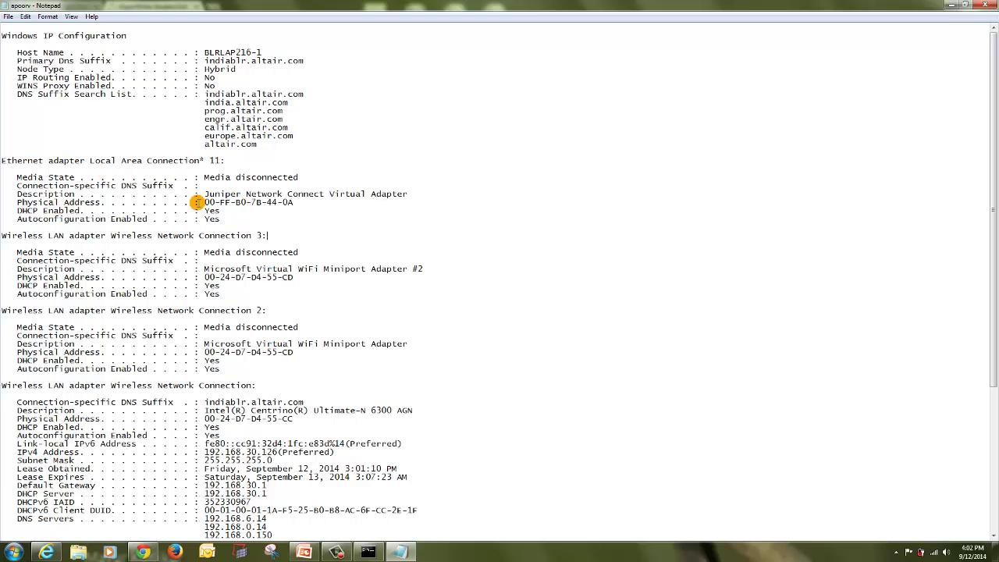
Find the Local Area Connection adapter's Physical Address line and select its first dash
{"action": "scroll", "coordinate": [188, 243], "scroll_direction": "down", "scroll_amount": 1}
{"action": "scroll", "coordinate": [188, 243], "scroll_direction": "down", "scroll_amount": 3}
{"action": "scroll", "coordinate": [188, 244], "scroll_direction": "down", "scroll_amount": 2}
{"action": "scroll", "coordinate": [188, 244], "scroll_direction": "down", "scroll_amount": 2}
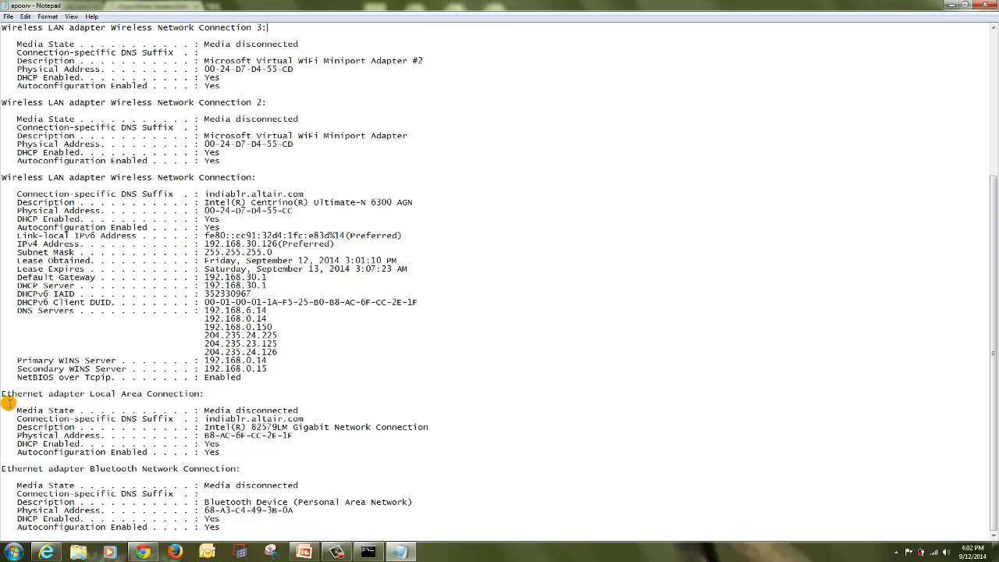
{"action": "left_click_drag", "start_coordinate": [3, 393], "coordinate": [306, 455]}
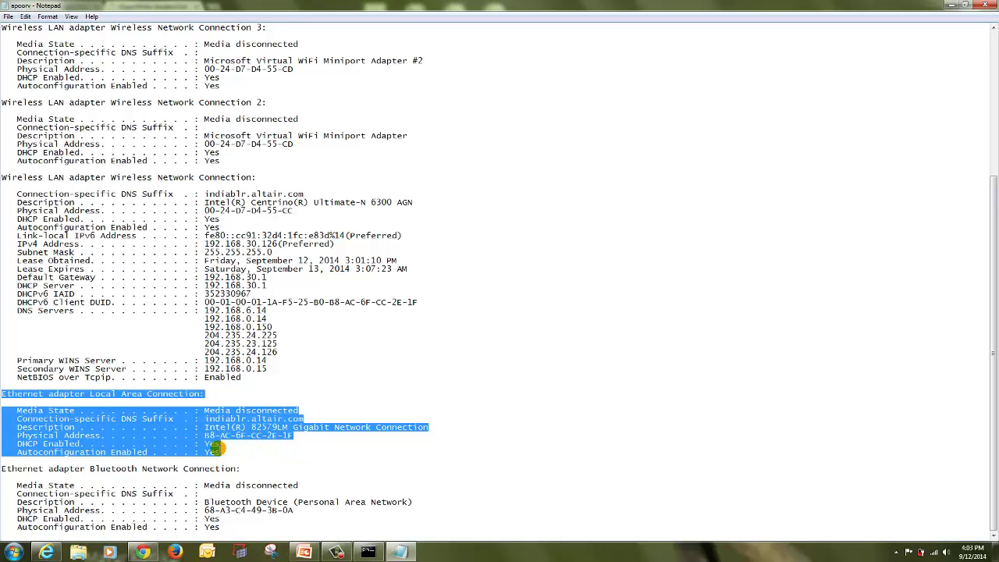
{"action": "left_click", "coordinate": [116, 439]}
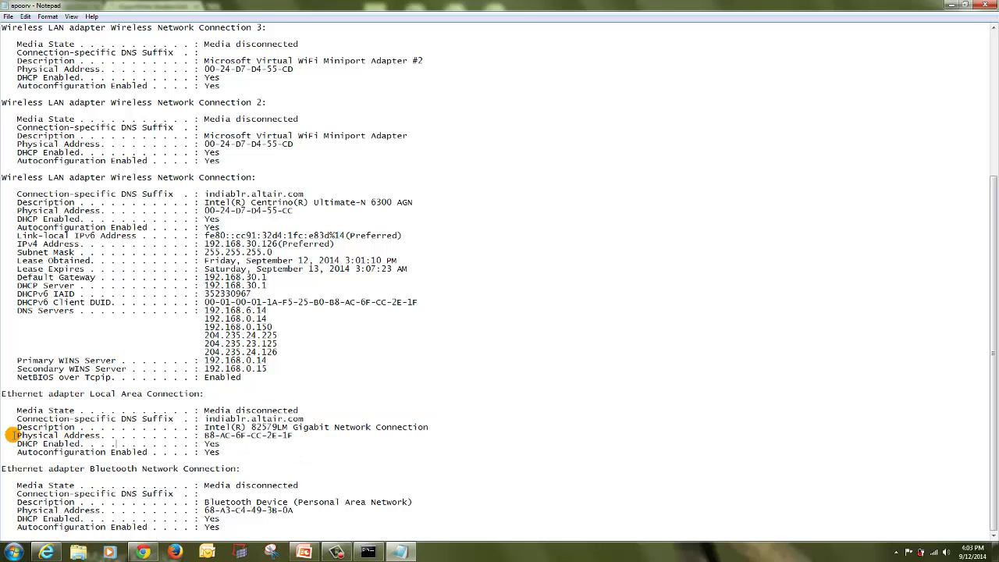
{"action": "left_click_drag", "start_coordinate": [16, 436], "coordinate": [289, 435]}
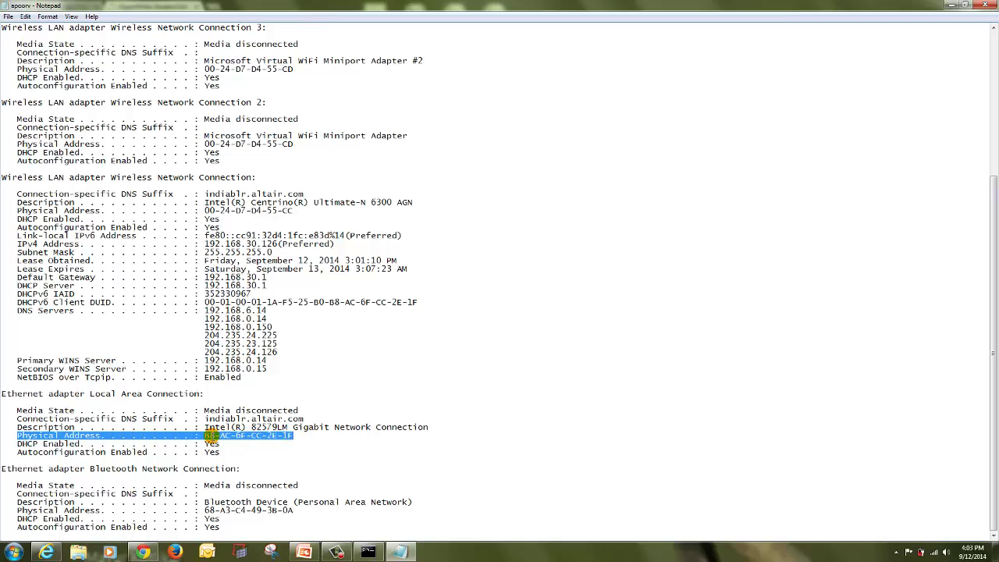
{"action": "left_click_drag", "start_coordinate": [213, 435], "coordinate": [220, 435]}
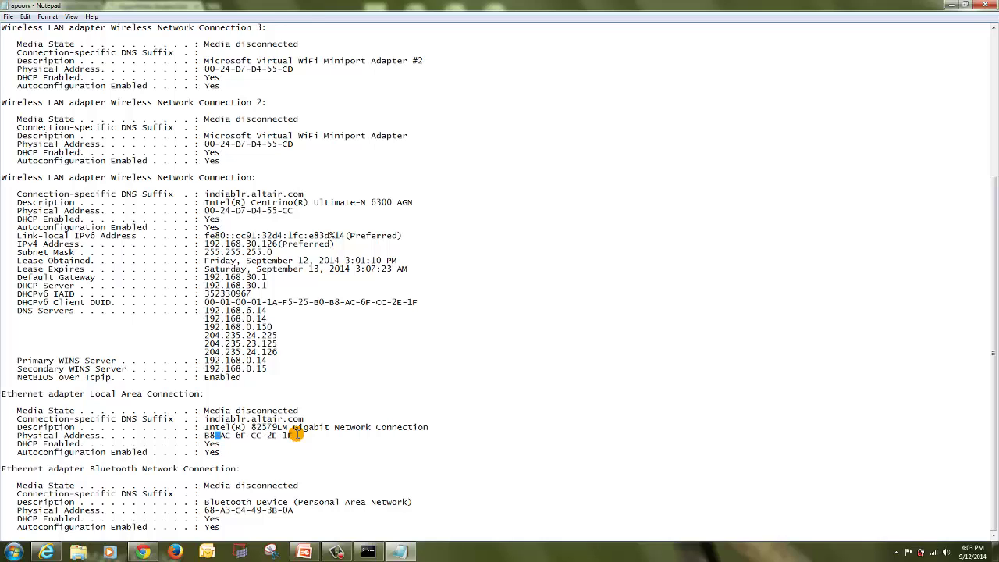
Delete the address dashes so it reads B8AC6FCC2E1F, then select the value
{"action": "key", "text": "Delete"}
{"action": "key", "text": "Delete"}
{"action": "key", "text": "Right"}
{"action": "key", "text": "Right"}
{"action": "key", "text": "Delete"}
{"action": "key", "text": "Delete"}
{"action": "key", "text": "Right"}
{"action": "key", "text": "Right"}
{"action": "key", "text": "Delete"}
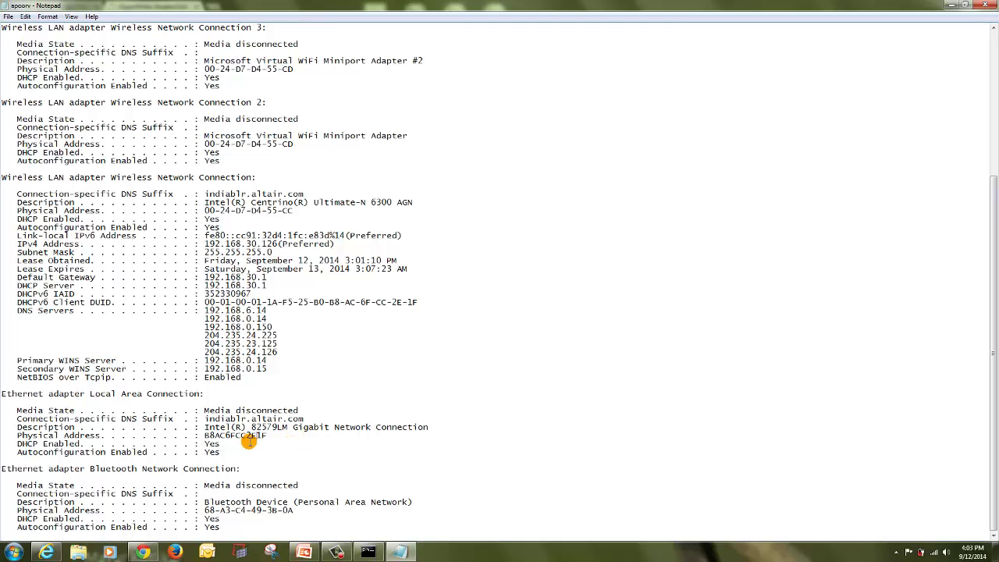
{"action": "double_click", "coordinate": [259, 436]}
{"action": "key", "text": "ctrl+c"}
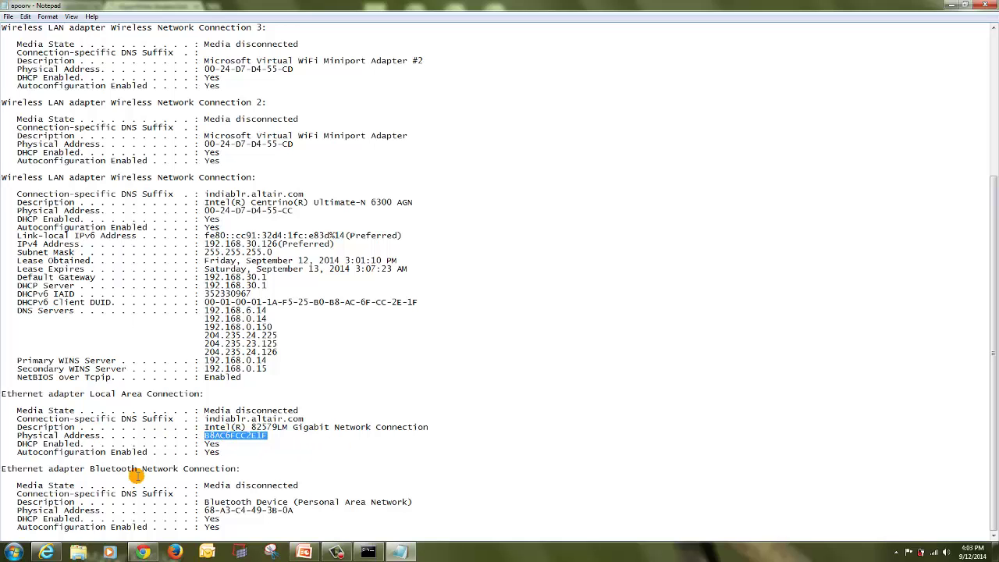
Enter HostID B8AC6FCC2E1F on the HyperWorks license, add it to the cart, and check out
{"action": "left_click", "coordinate": [143, 552]}
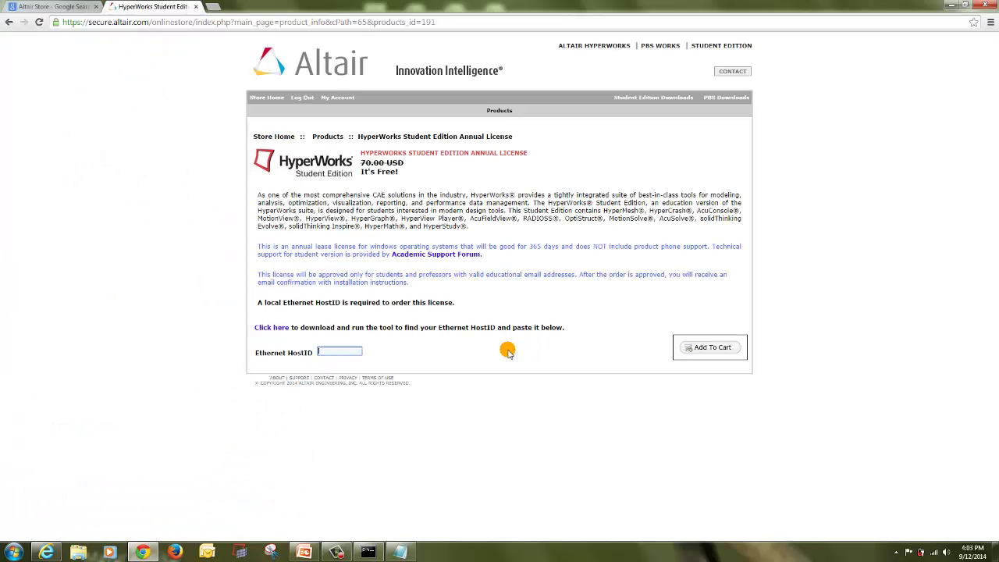
{"action": "key", "text": "ctrl+v"}
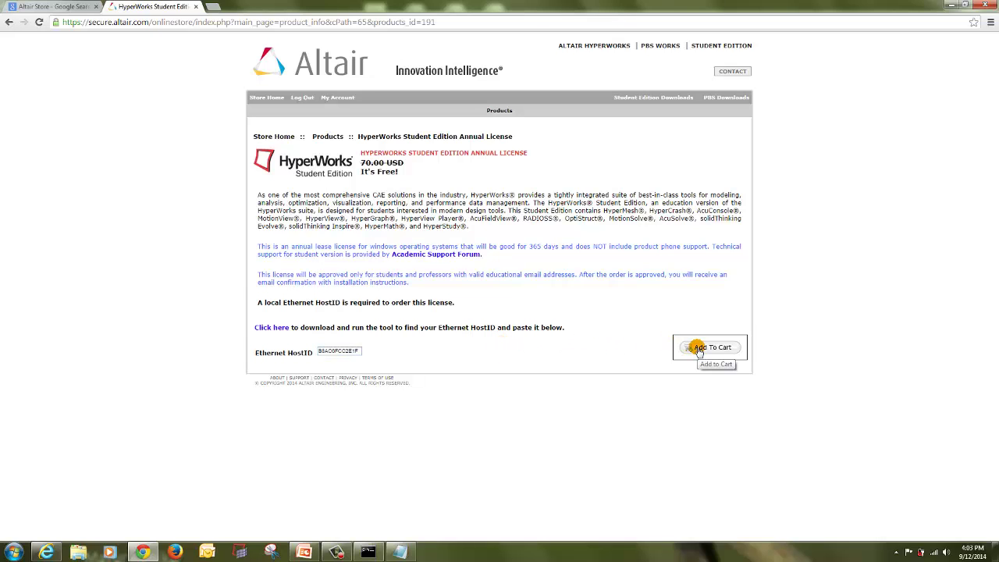
{"action": "left_click", "coordinate": [699, 349]}
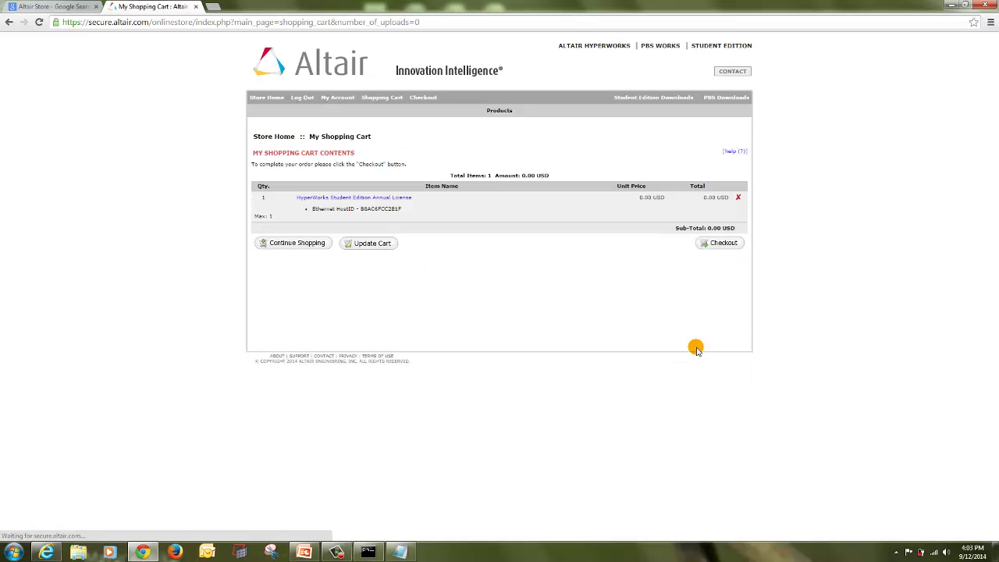
{"action": "left_click", "coordinate": [726, 243]}
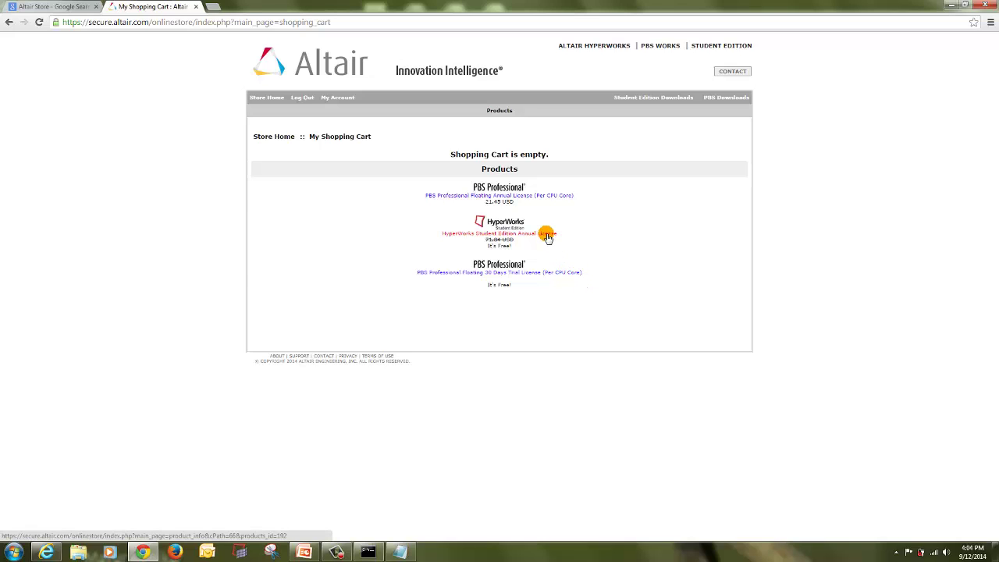
{"action": "left_click", "coordinate": [546, 236]}
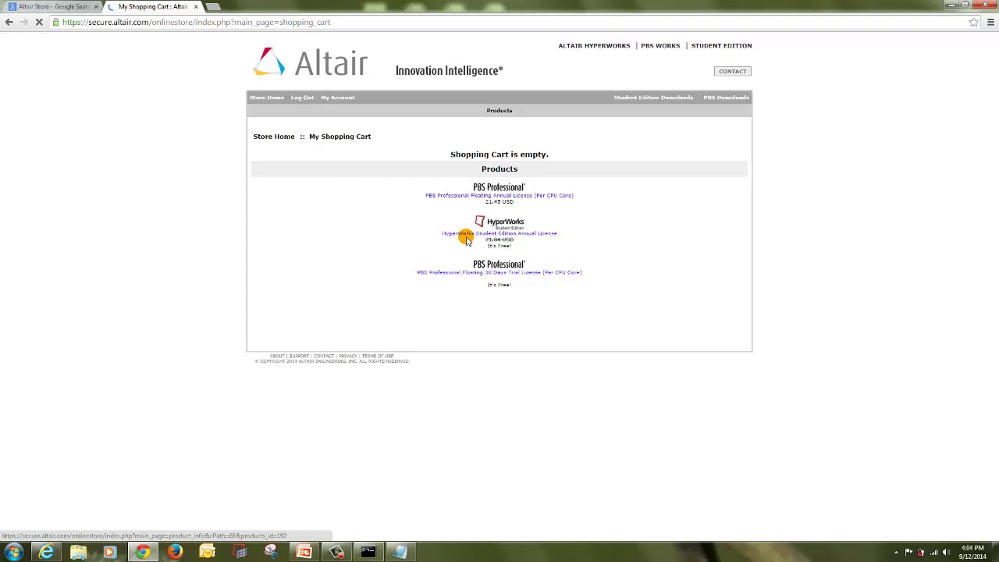
{"action": "left_click", "coordinate": [347, 380]}
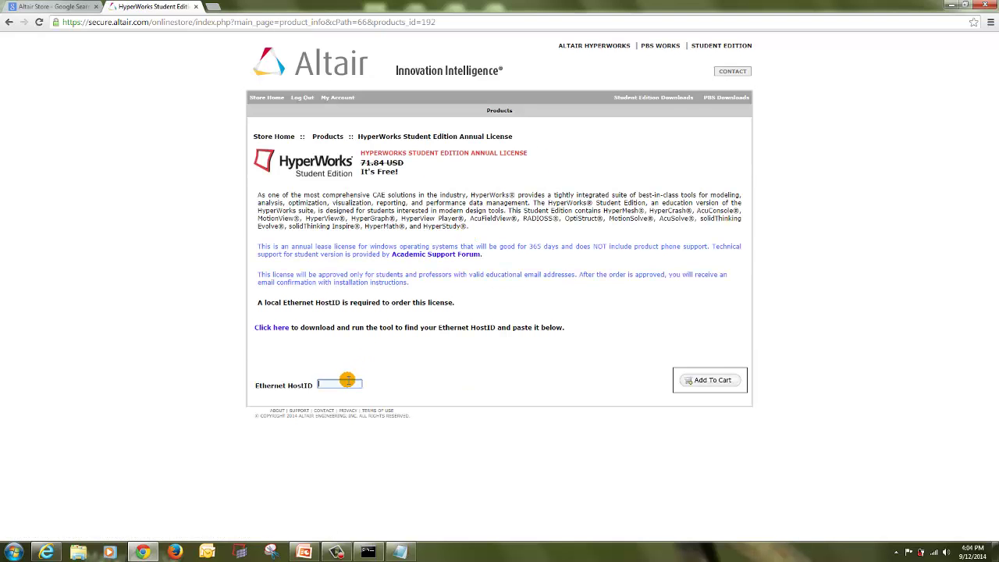
{"action": "key", "text": "ctrl+v"}
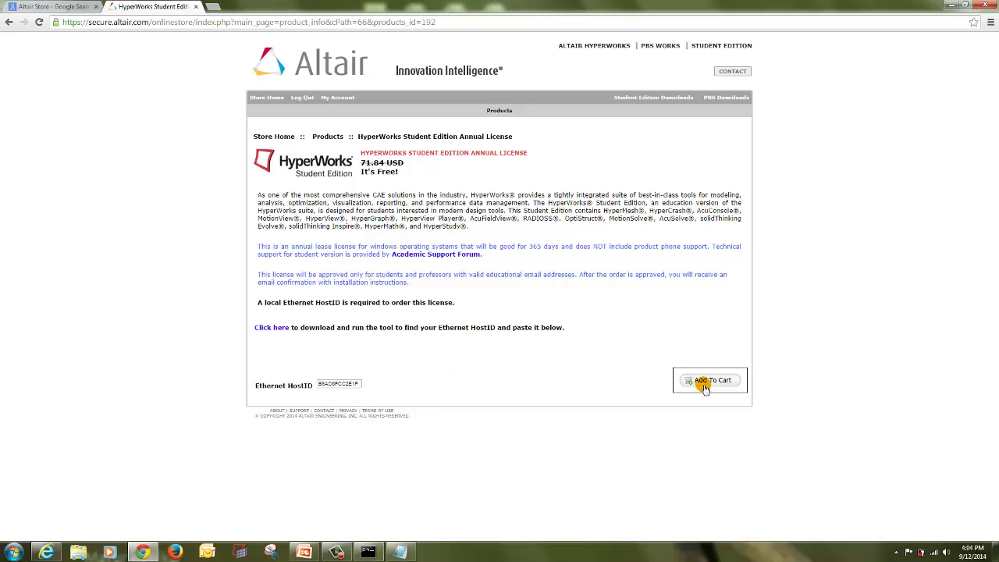
{"action": "left_click", "coordinate": [705, 382]}
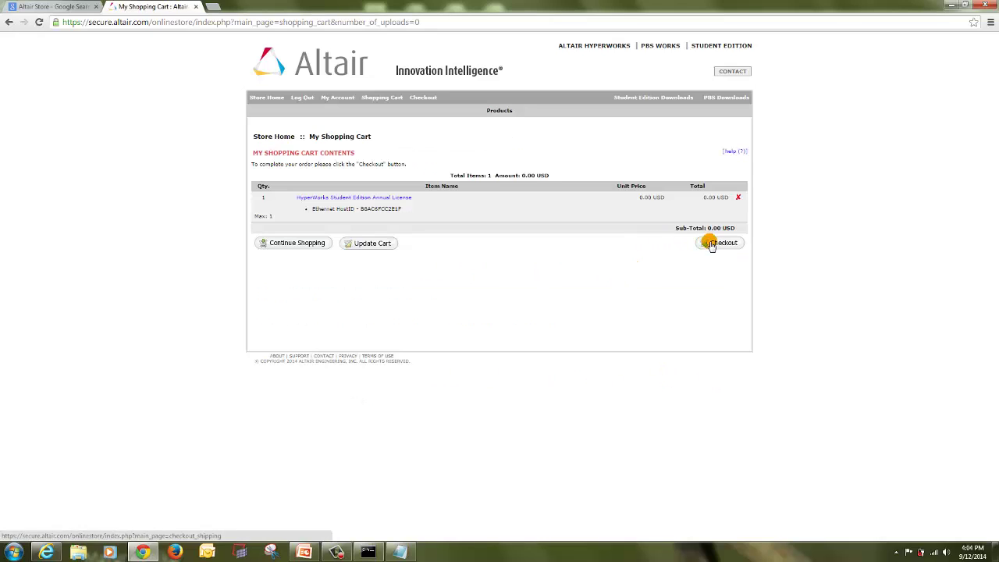
{"action": "left_click", "coordinate": [711, 244]}
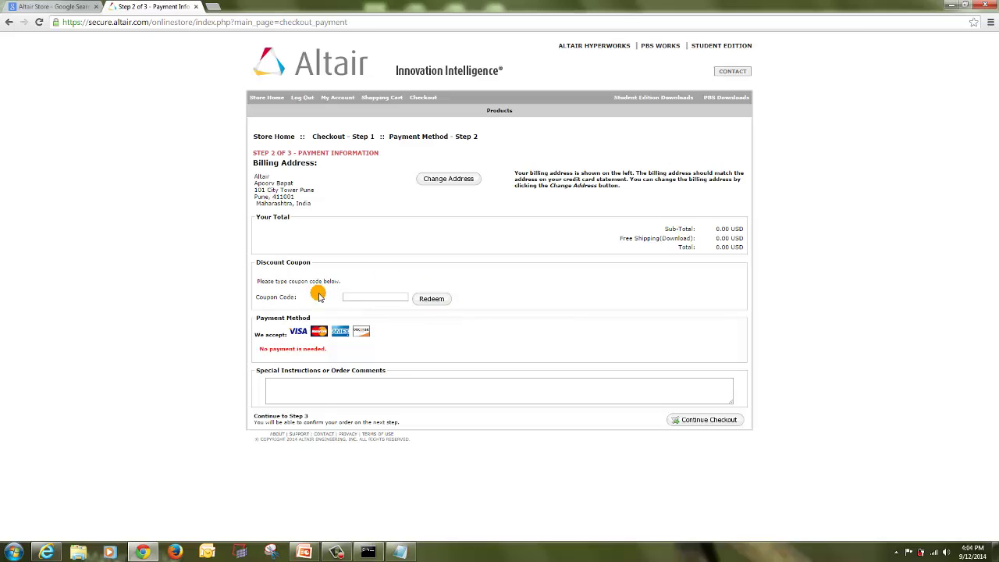
Continue past payment information and place the 0.00 USD license order
{"action": "left_click", "coordinate": [699, 422]}
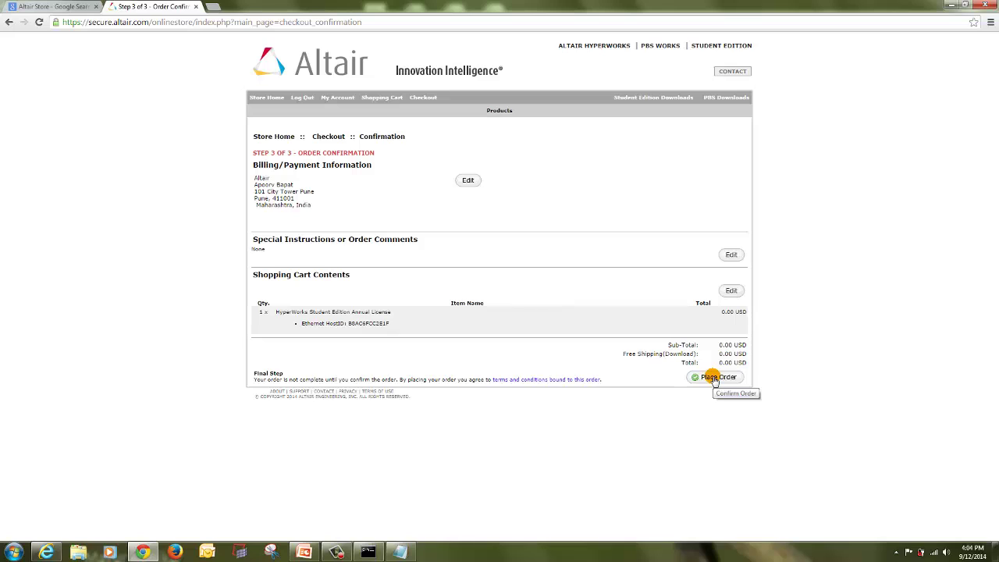
{"action": "left_click", "coordinate": [713, 378]}
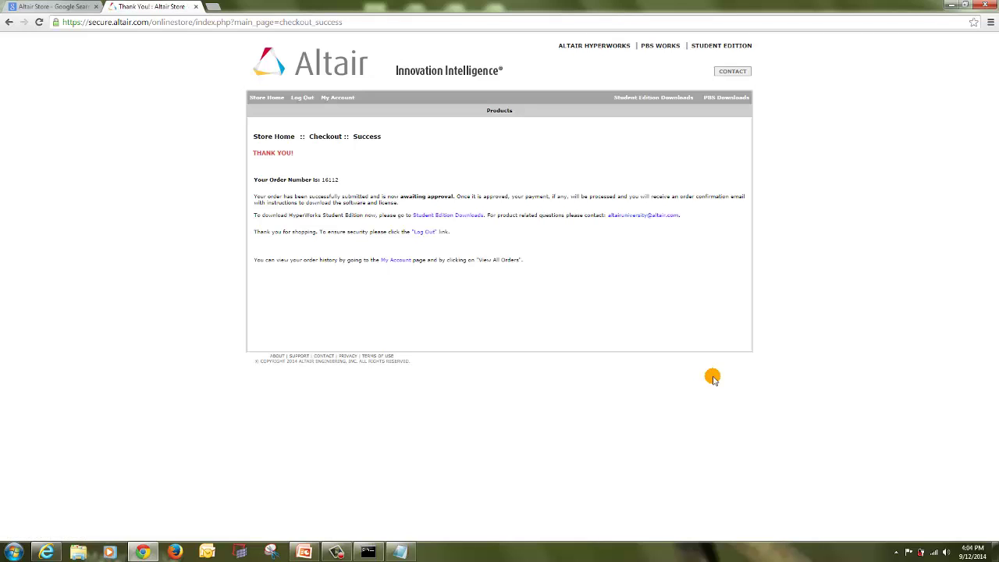
{"action": "double_click", "coordinate": [324, 179]}
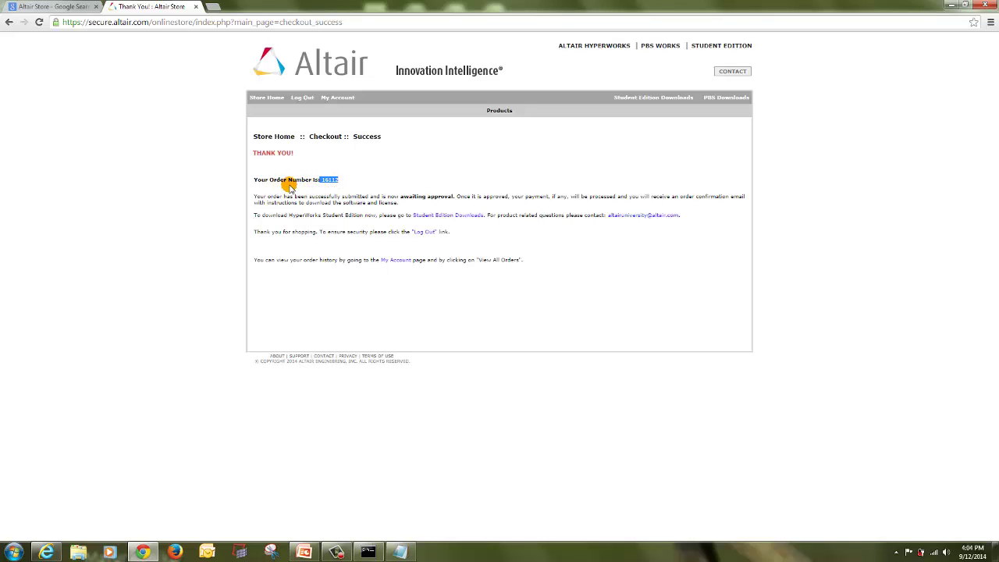
{"action": "left_click", "coordinate": [333, 195]}
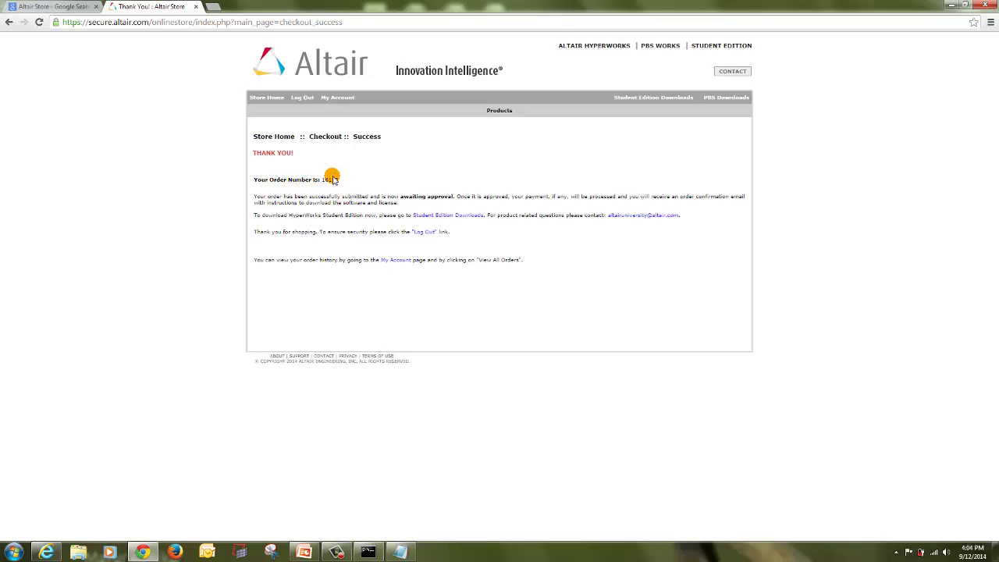